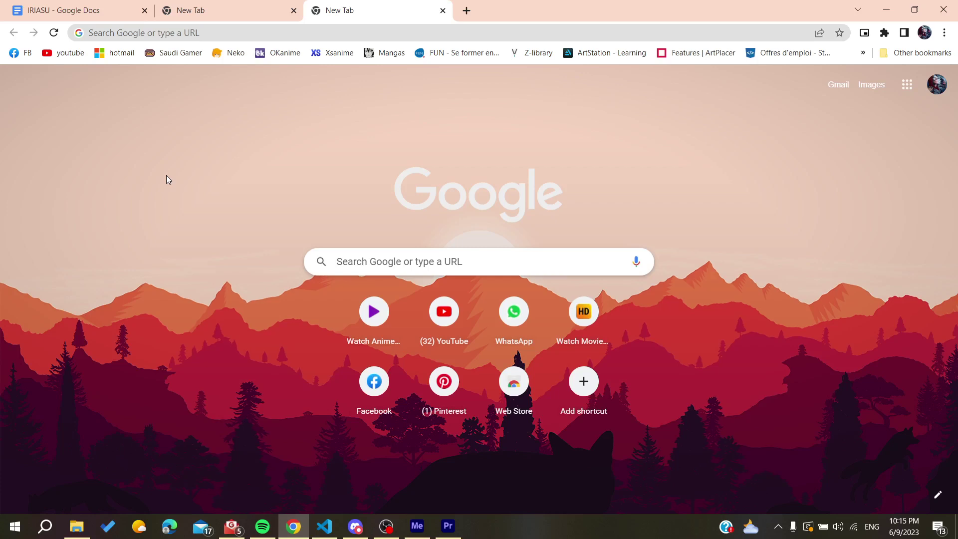
Run a Google search for 'figma' from the Chrome address bar.
{"action": "left_click", "coordinate": [130, 33]}
{"action": "type", "text": "figma"}
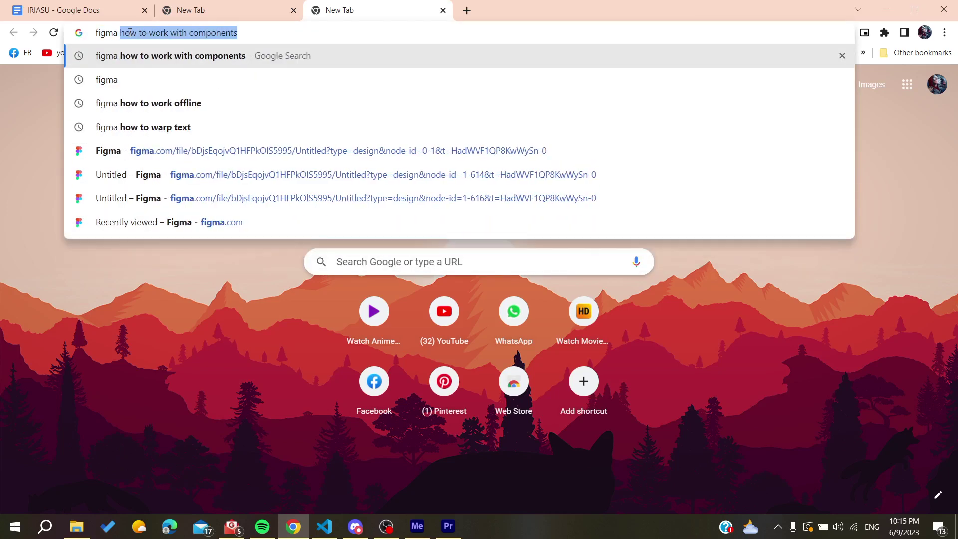
{"action": "key", "text": "Delete"}
{"action": "key", "text": "Return"}
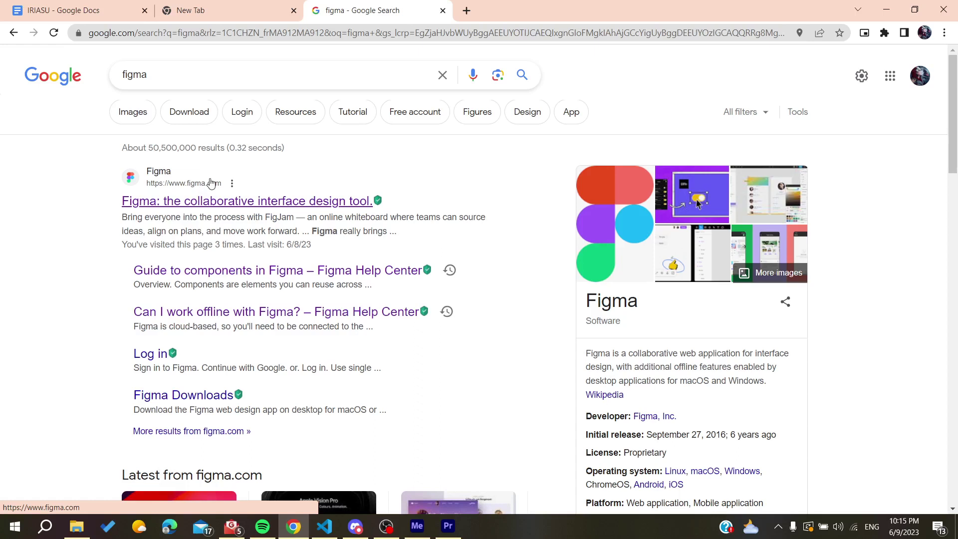
Open the official Figma site, log out, and sign back in with the Google account.
{"action": "left_click", "coordinate": [183, 207]}
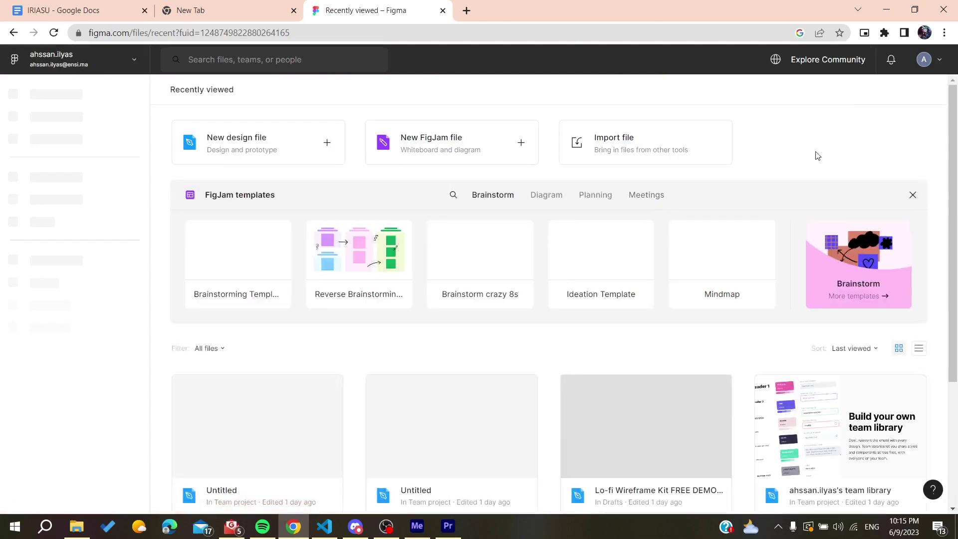
{"action": "left_click", "coordinate": [940, 58]}
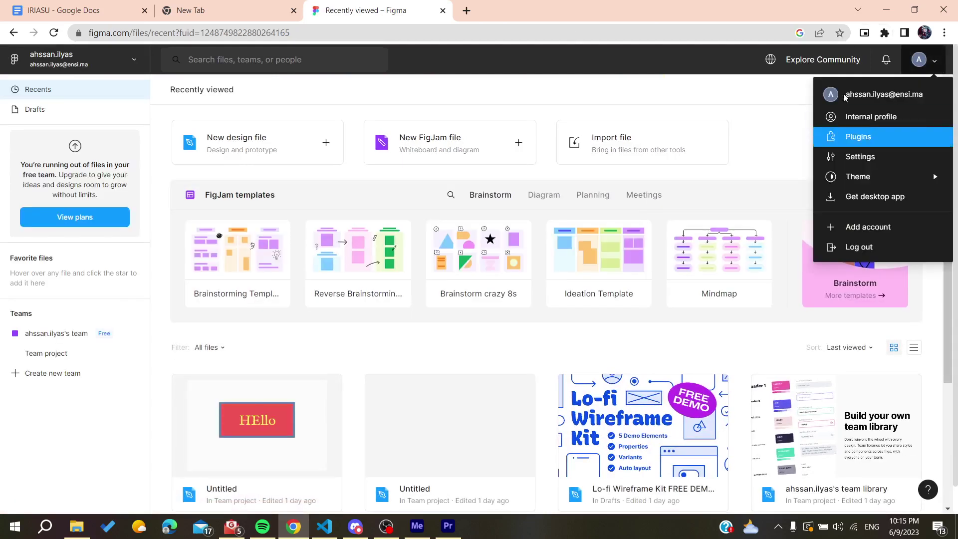
{"action": "left_click", "coordinate": [854, 247]}
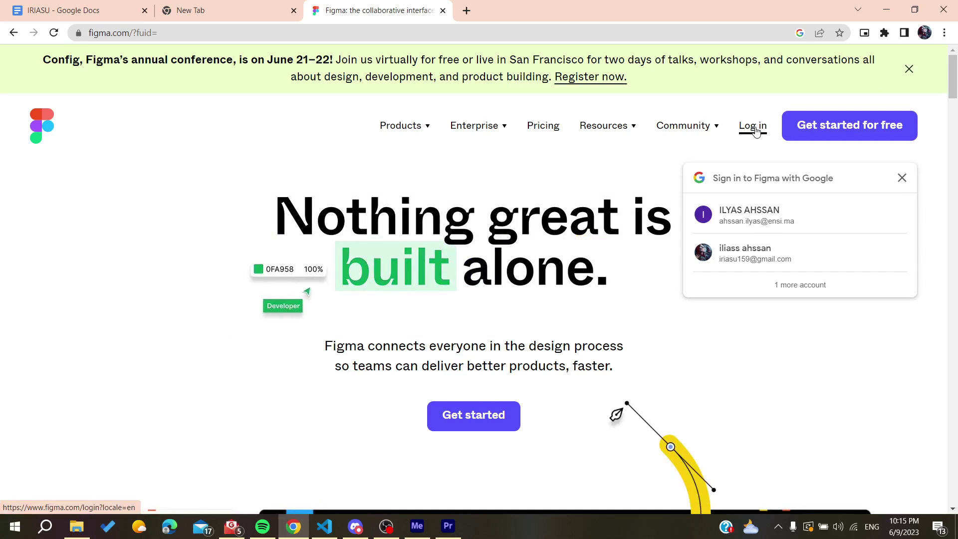
{"action": "left_click", "coordinate": [745, 227]}
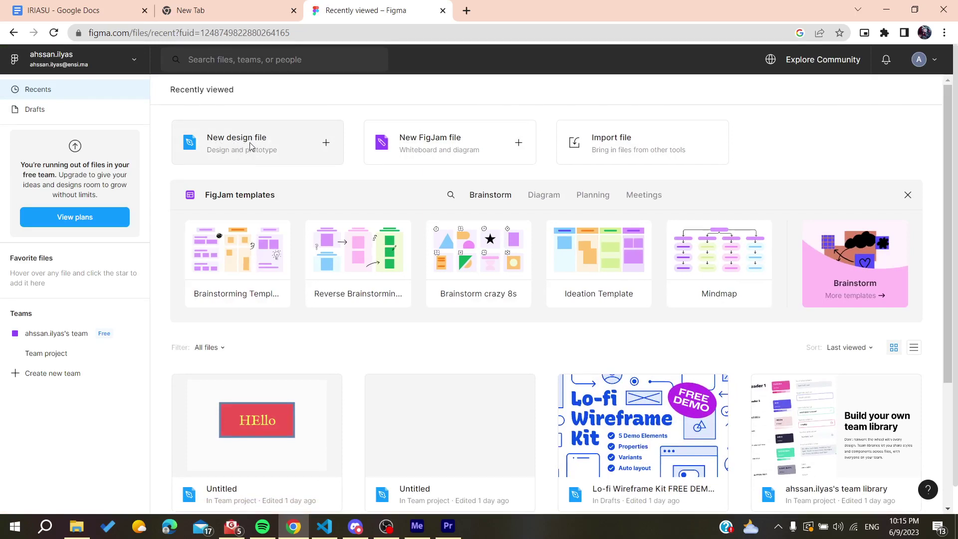
Create a new design file and widen the iPhone 8 - 1 frame to 544 × 667.
{"action": "left_click", "coordinate": [251, 146]}
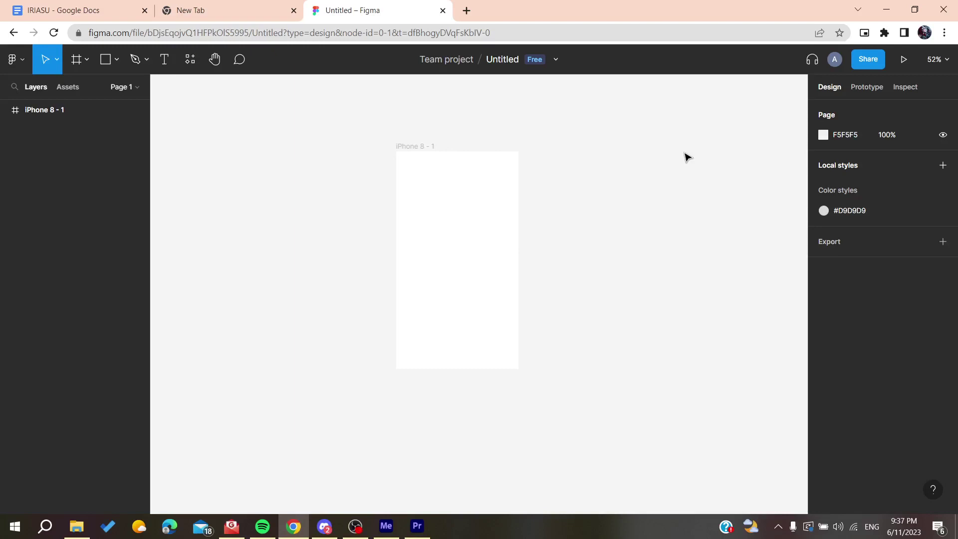
{"action": "left_click", "coordinate": [432, 280]}
{"action": "left_click_drag", "start_coordinate": [517, 252], "coordinate": [574, 252]}
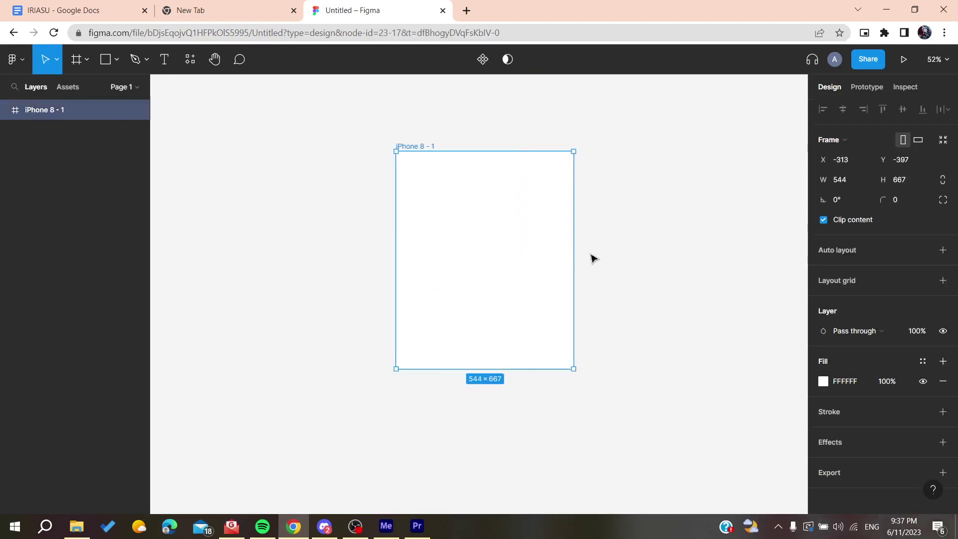
{"action": "left_click", "coordinate": [303, 249]}
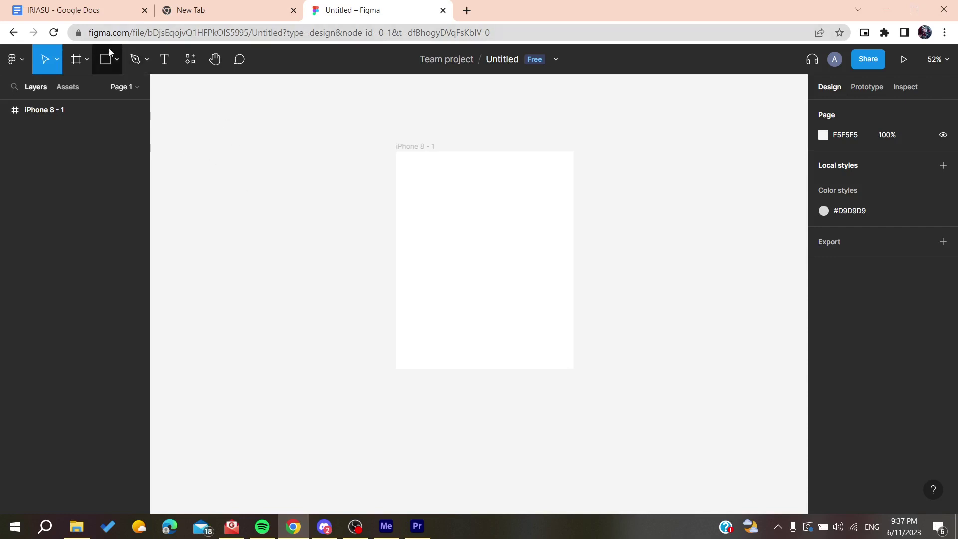
Draw a grey rectangle inside the iPhone 8 - 1 frame.
{"action": "left_click", "coordinate": [118, 61]}
{"action": "left_click", "coordinate": [119, 90]}
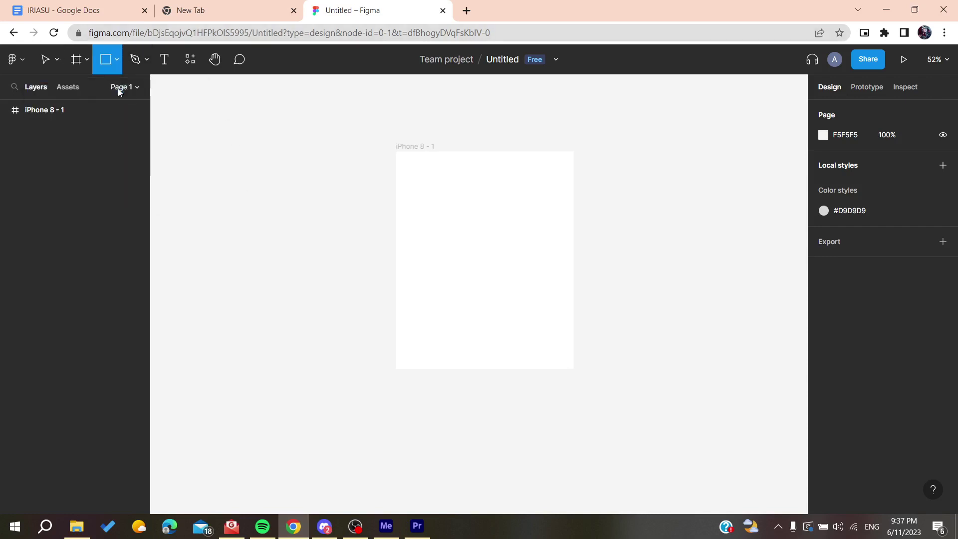
{"action": "left_click_drag", "start_coordinate": [422, 209], "coordinate": [548, 285]}
{"action": "left_click", "coordinate": [466, 191]}
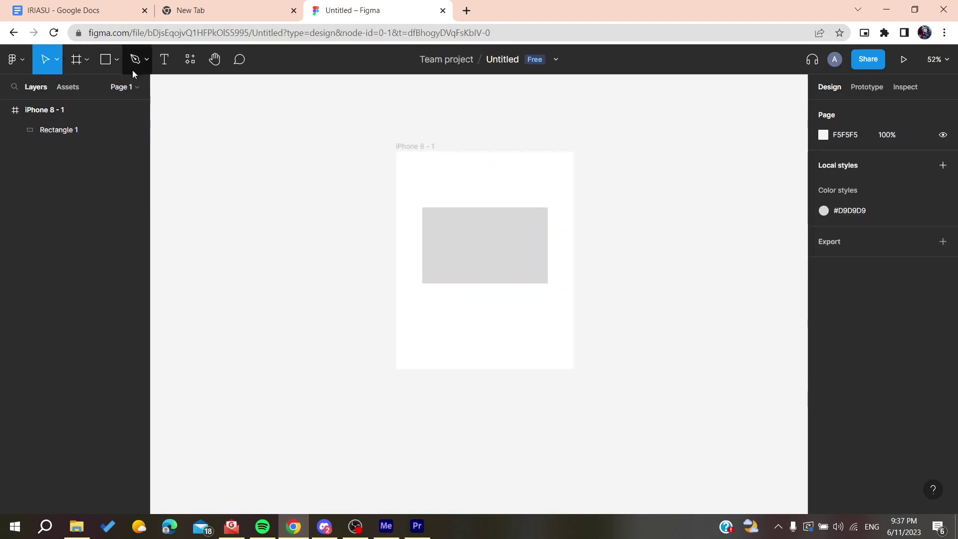
Add a 'text' label over the rectangle, toward its right.
{"action": "left_click", "coordinate": [164, 61]}
{"action": "left_click_drag", "start_coordinate": [459, 252], "coordinate": [533, 274]}
{"action": "type", "text": "t"}
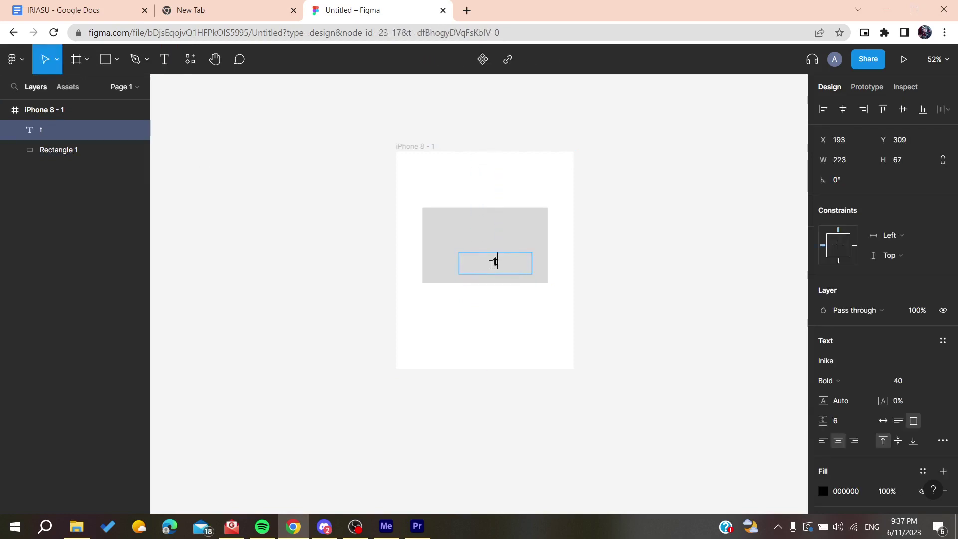
{"action": "type", "text": "ext"}
{"action": "key", "text": "Escape"}
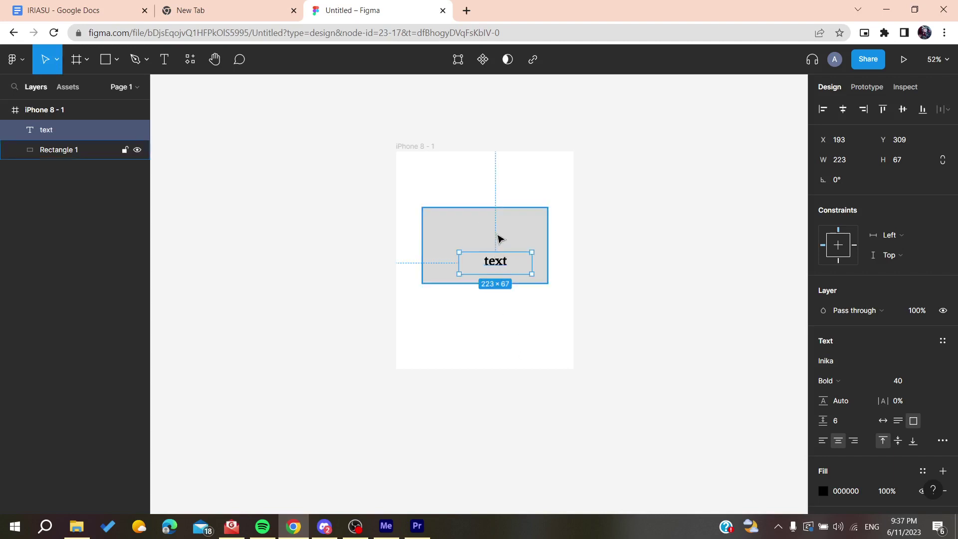
{"action": "mouse_move", "coordinate": [501, 249]}
{"action": "left_mouse_down"}
{"action": "mouse_move", "coordinate": [504, 240]}
{"action": "mouse_move", "coordinate": [503, 255]}
{"action": "mouse_move", "coordinate": [518, 253]}
{"action": "left_mouse_up"}
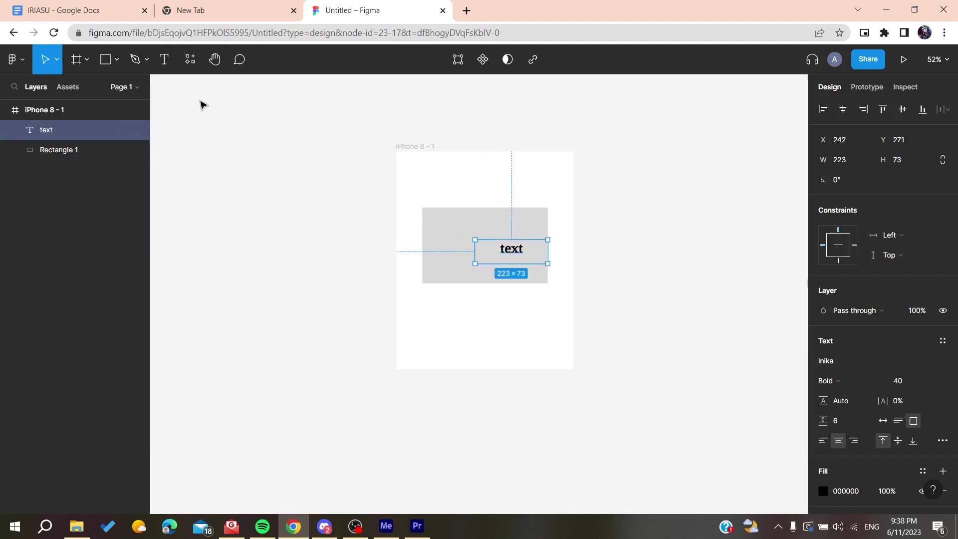
Draw a small circle at the rectangle's left with the Ellipse tool.
{"action": "left_click", "coordinate": [106, 60]}
{"action": "left_click", "coordinate": [116, 60]}
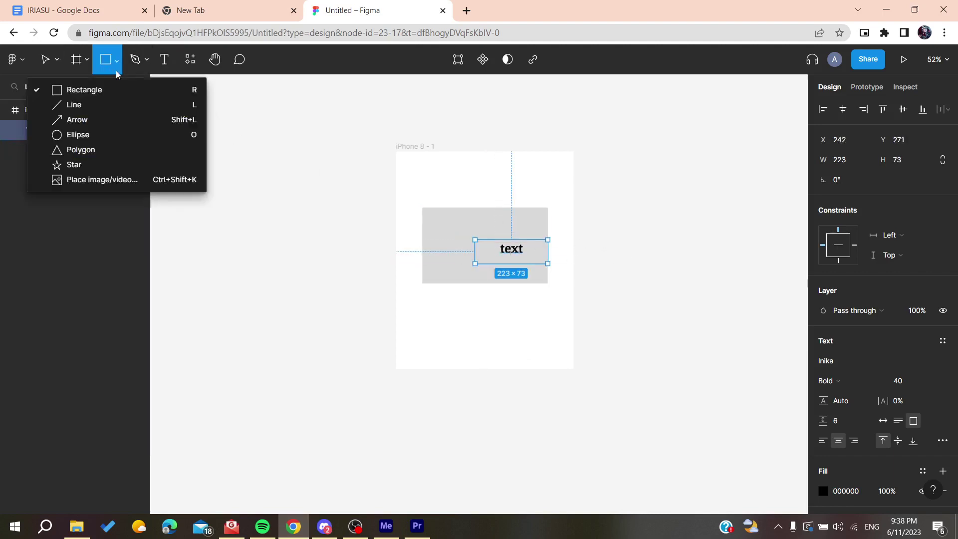
{"action": "left_click", "coordinate": [111, 137]}
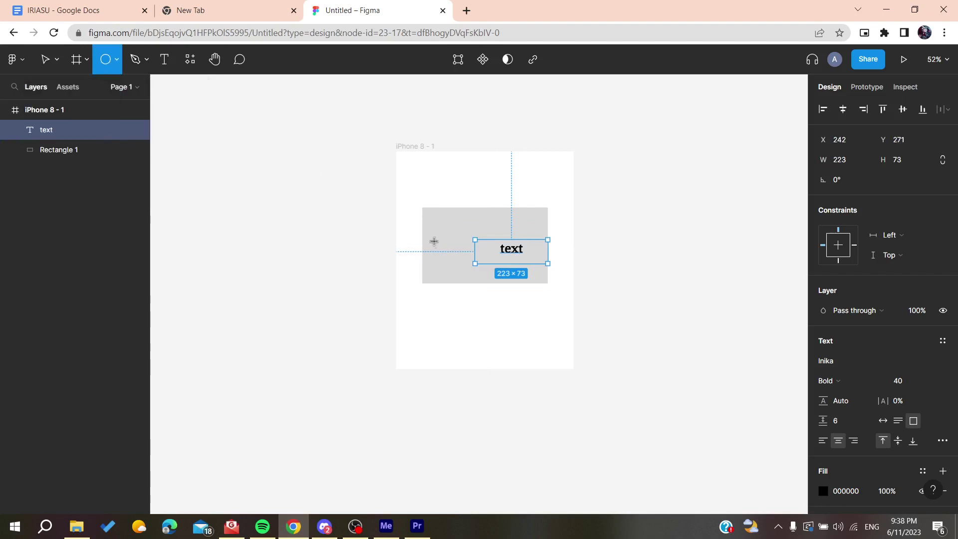
{"action": "left_click_drag", "start_coordinate": [432, 240], "coordinate": [457, 263]}
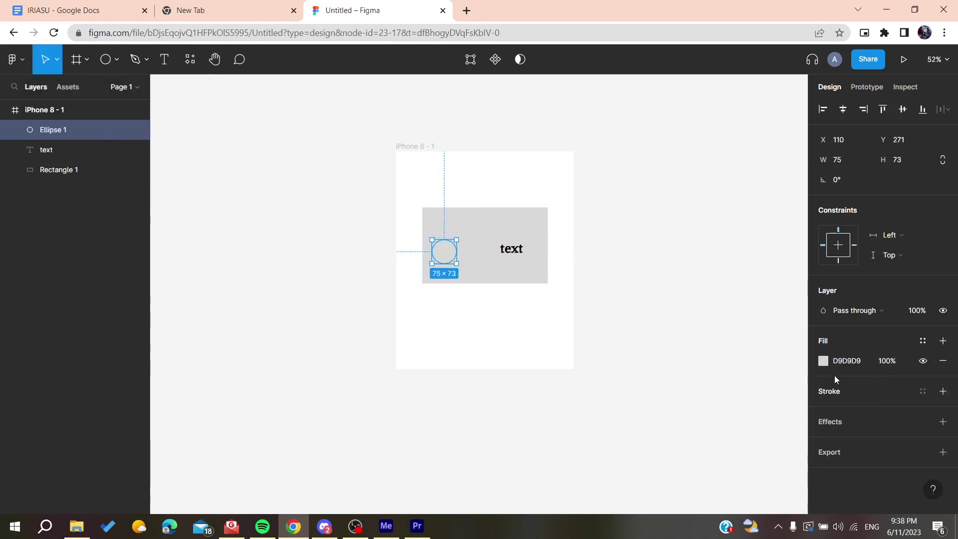
Fill the circle bright red, then select the rectangle, circle and text together.
{"action": "left_click", "coordinate": [825, 362]}
{"action": "left_click", "coordinate": [787, 275]}
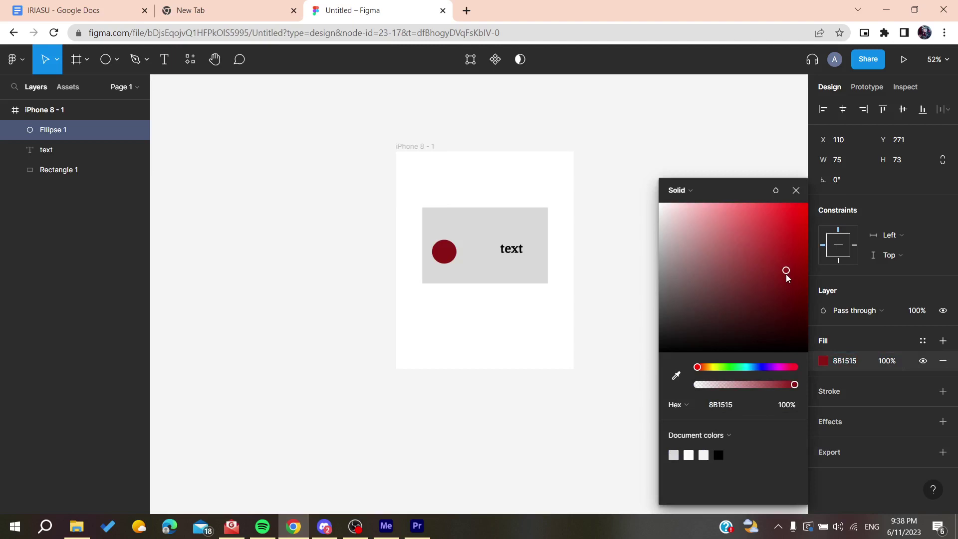
{"action": "left_click", "coordinate": [753, 213]}
{"action": "left_click", "coordinate": [602, 225]}
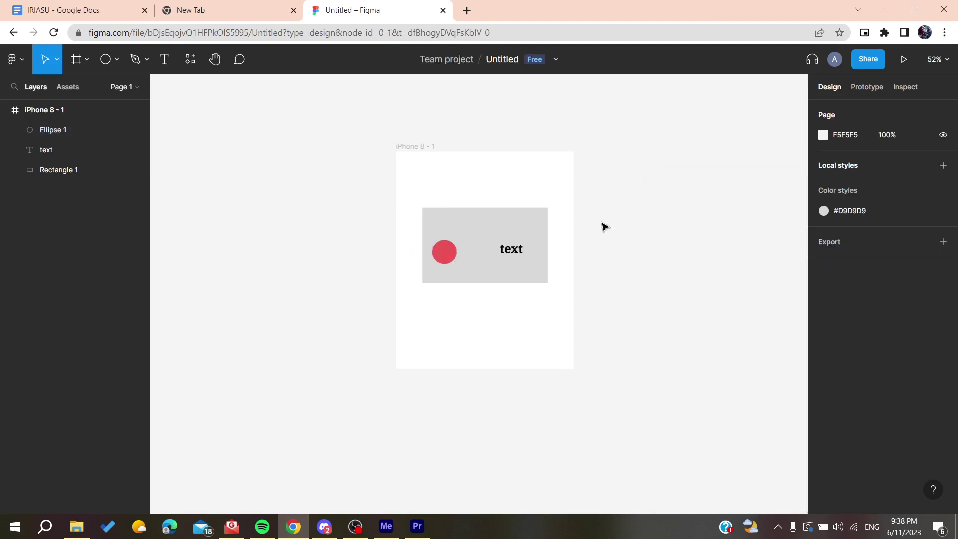
{"action": "left_click_drag", "start_coordinate": [389, 188], "coordinate": [578, 321]}
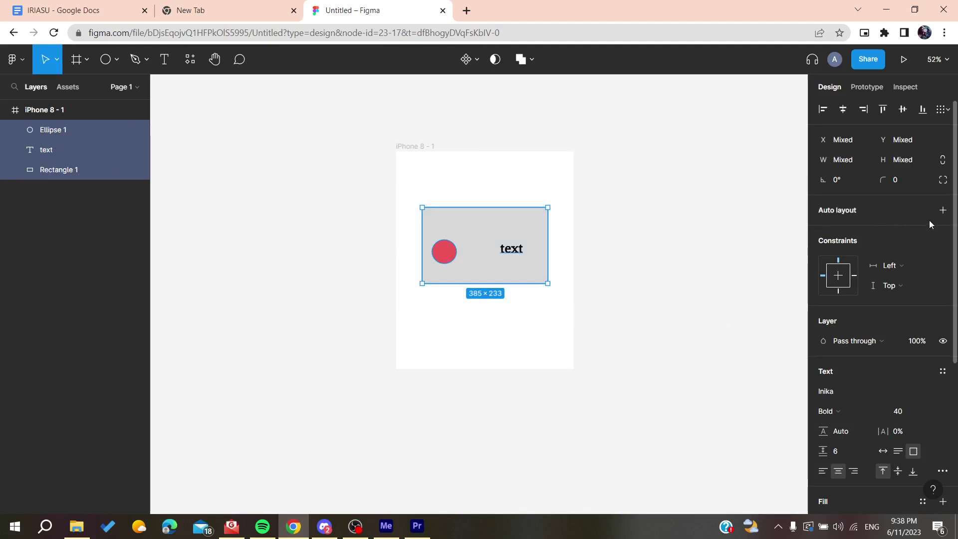
Wrap the three layers in an auto layout frame aligned bottom centre.
{"action": "left_click", "coordinate": [942, 211]}
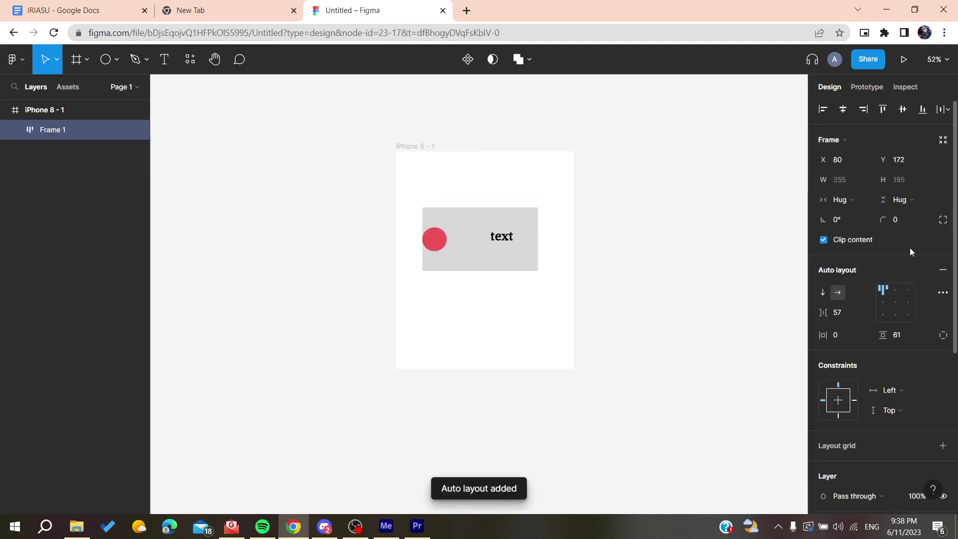
{"action": "left_click", "coordinate": [885, 293]}
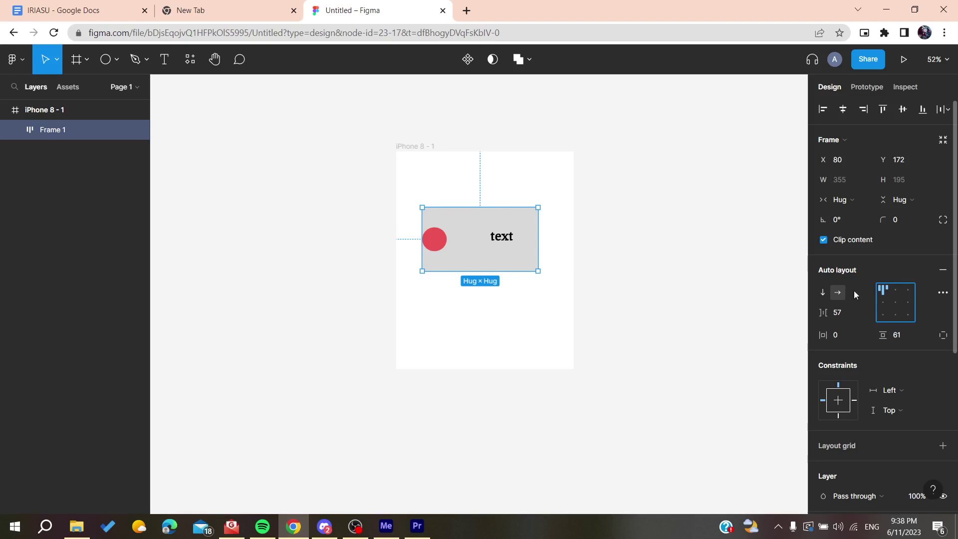
{"action": "left_click", "coordinate": [896, 313]}
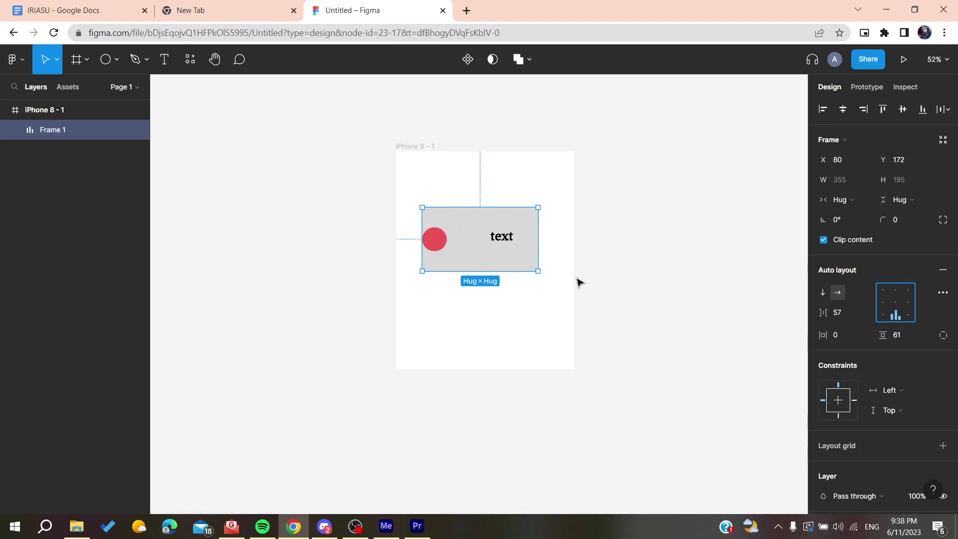
Expand Frame 1 in Layers to show its children and clear the selection.
{"action": "left_click", "coordinate": [15, 129]}
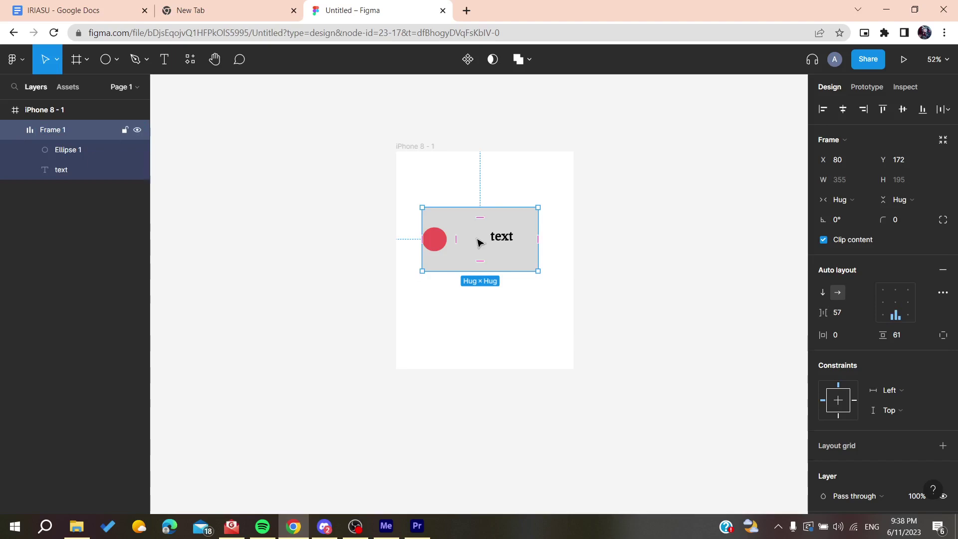
{"action": "left_click", "coordinate": [441, 194]}
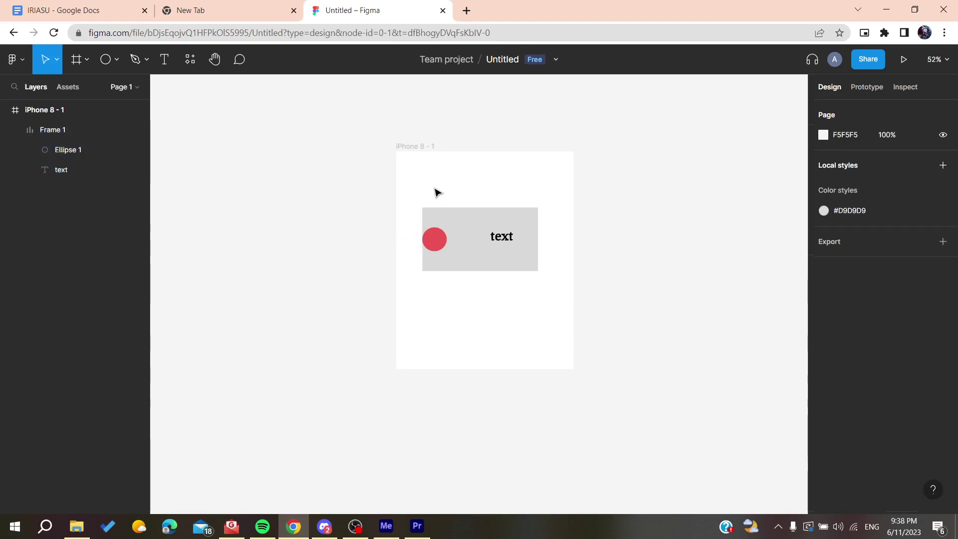
{"action": "left_click", "coordinate": [437, 240]}
Undo back to separate layers, then wrap Ellipse 1, text and Rectangle 1 with Shift+A.
{"action": "key", "text": "ctrl+z"}
{"action": "key", "text": "ctrl+shift+z"}
{"action": "key", "text": "ctrl+z"}
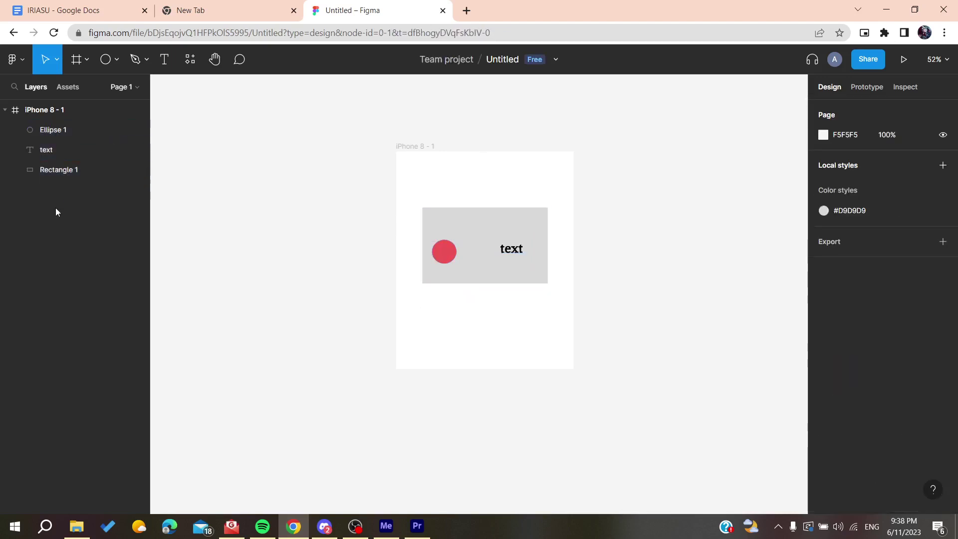
{"action": "left_click", "coordinate": [50, 131]}
{"action": "left_click", "coordinate": [50, 150], "text": "shift"}
{"action": "left_click", "coordinate": [50, 170], "text": "shift"}
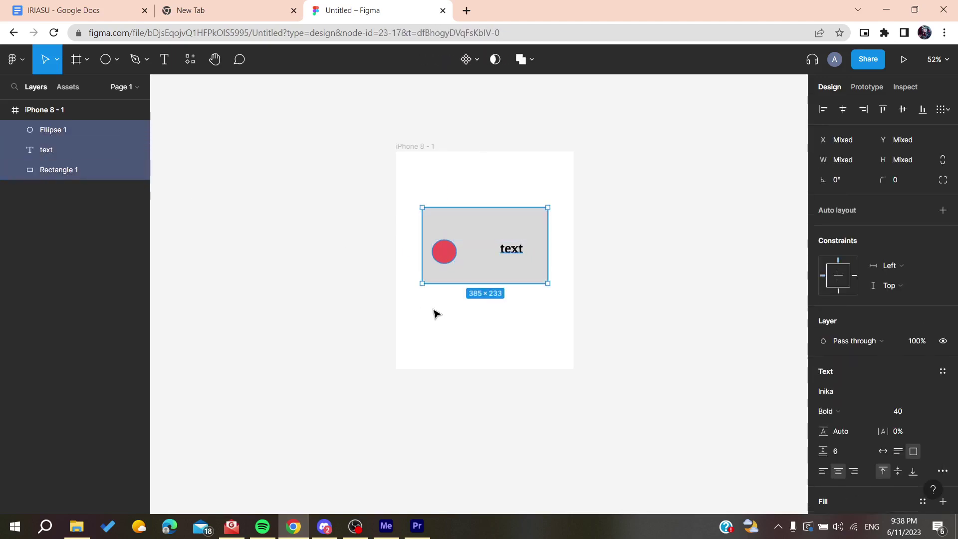
{"action": "key", "text": "shift+a"}
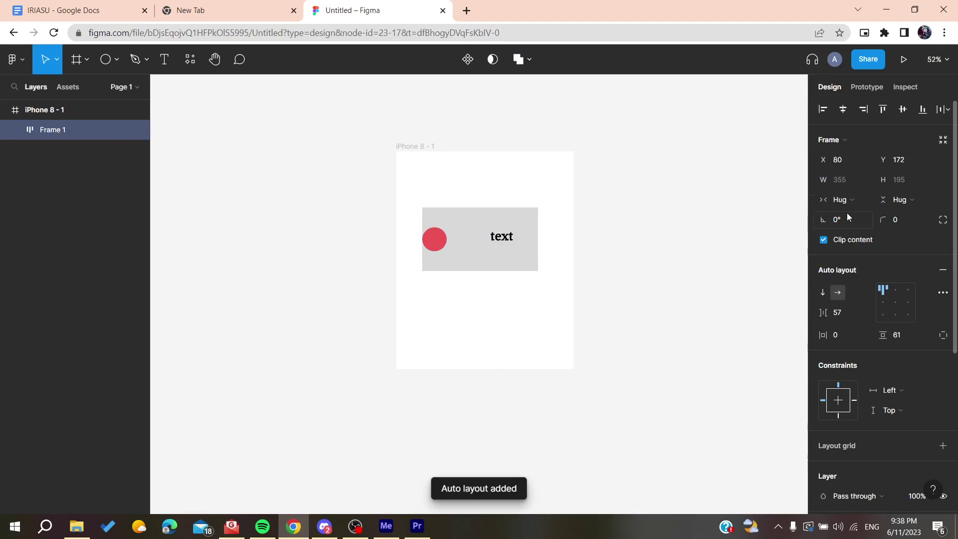
Centre the frame's contents, set horizontal padding to 43, and stack them vertically.
{"action": "left_click", "coordinate": [900, 304]}
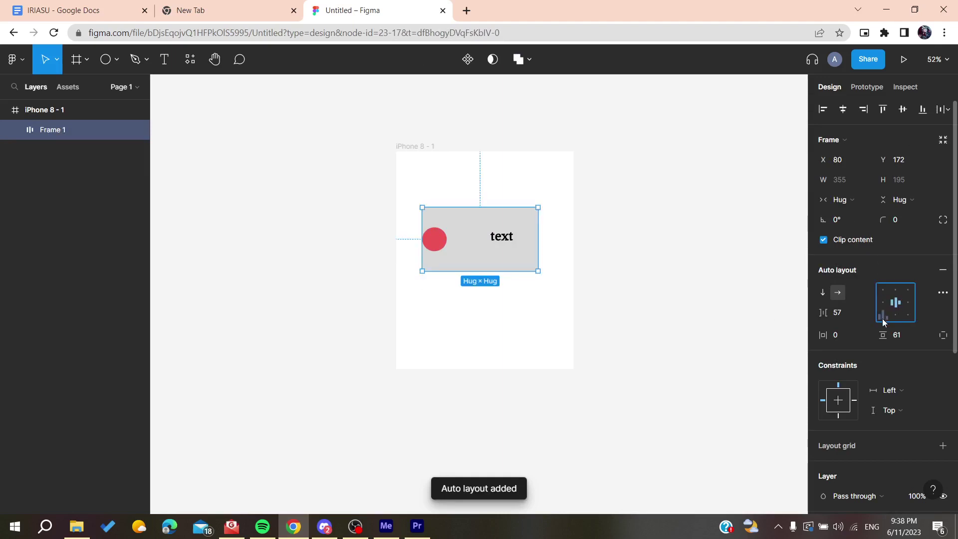
{"action": "left_click", "coordinate": [860, 335]}
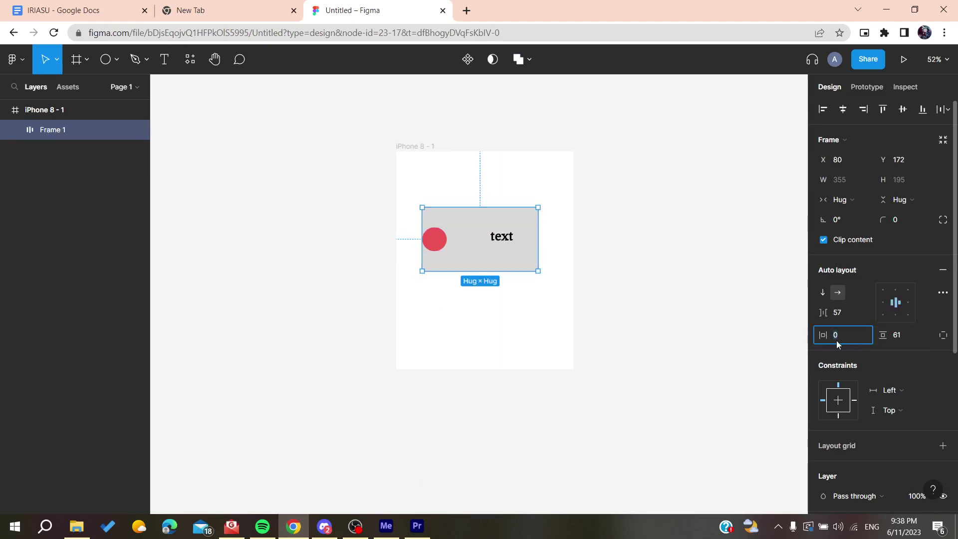
{"action": "left_click", "coordinate": [897, 335]}
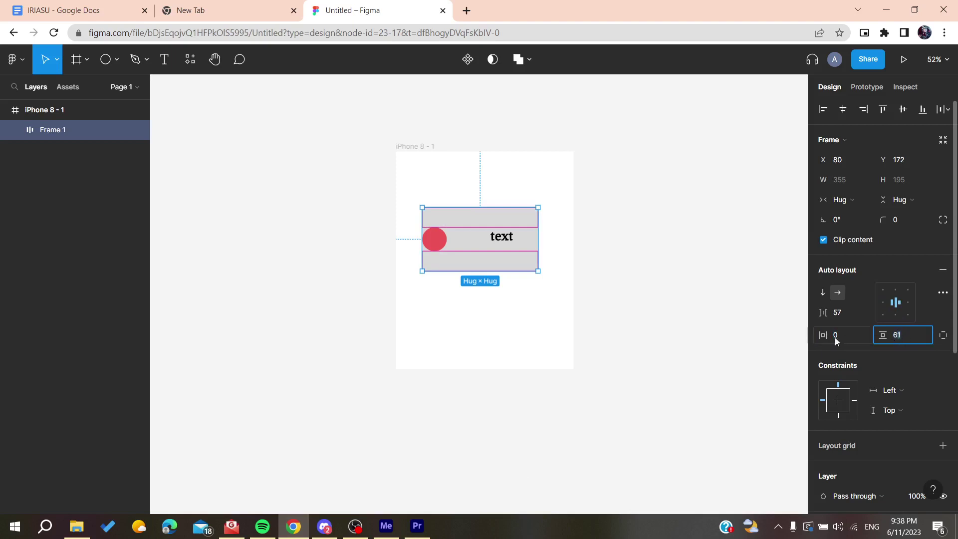
{"action": "left_click_drag", "start_coordinate": [822, 335], "coordinate": [878, 355]}
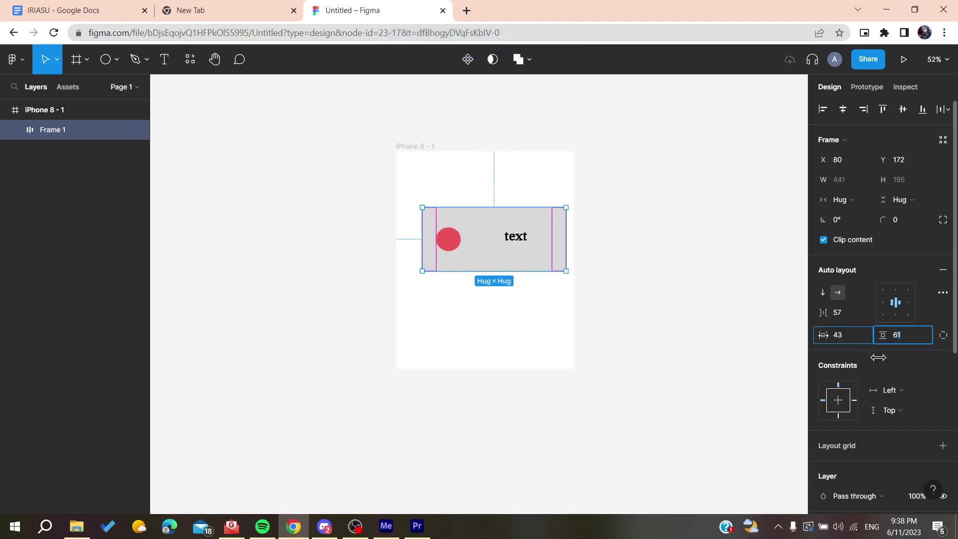
{"action": "left_click", "coordinate": [823, 296]}
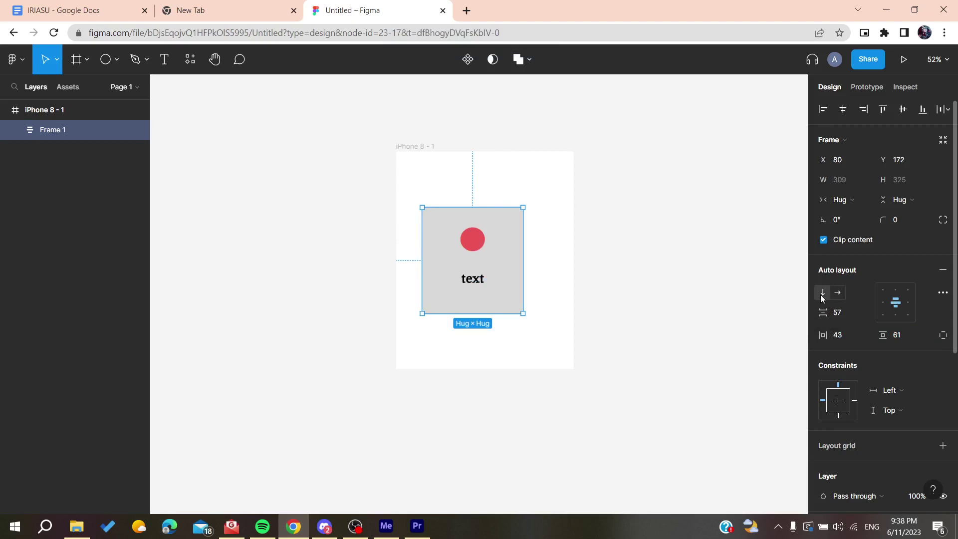
Switch Frame 1 to horizontal direction with left-centre alignment.
{"action": "left_click", "coordinate": [837, 295]}
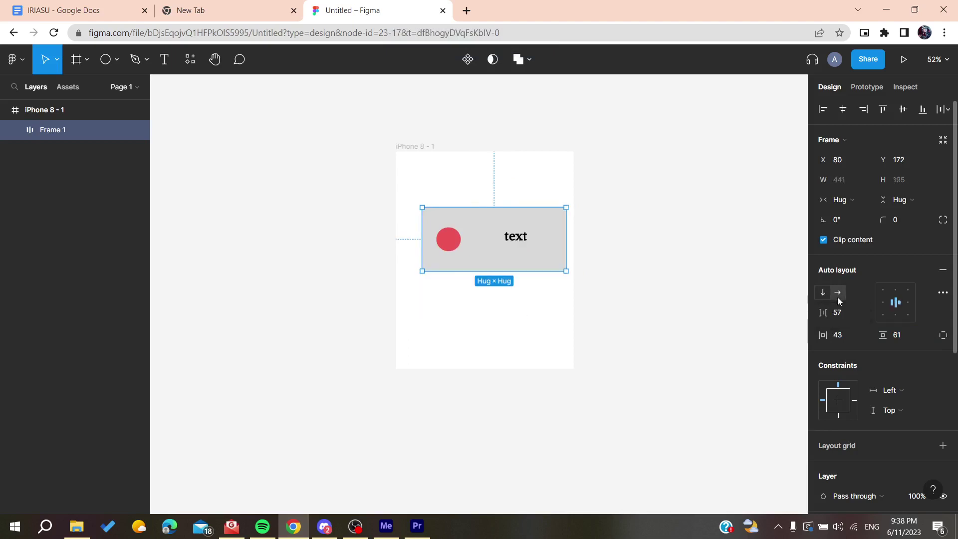
{"action": "left_click", "coordinate": [886, 304]}
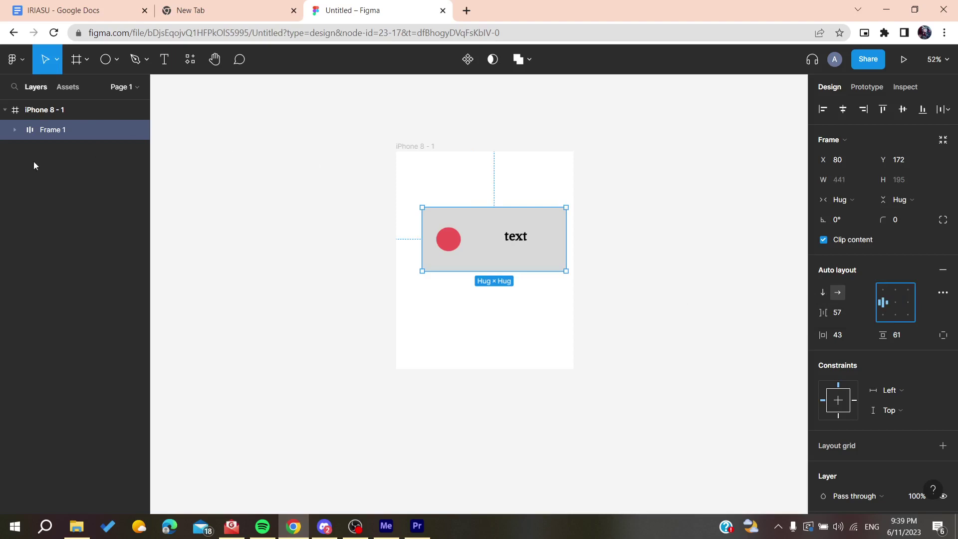
{"action": "left_click", "coordinate": [13, 131]}
Select the circle and text layers, try moving the text, then select Frame 1.
{"action": "left_click", "coordinate": [73, 152]}
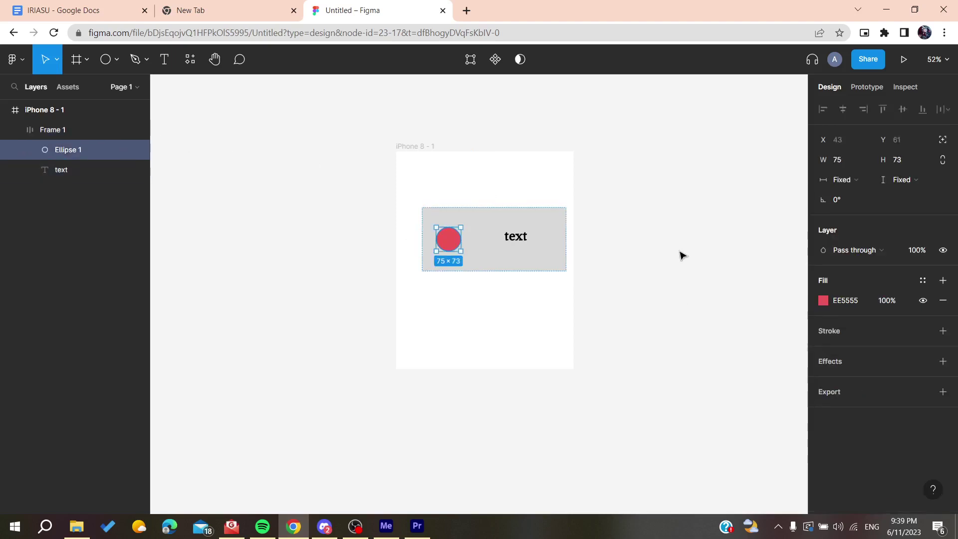
{"action": "left_click", "coordinate": [523, 249]}
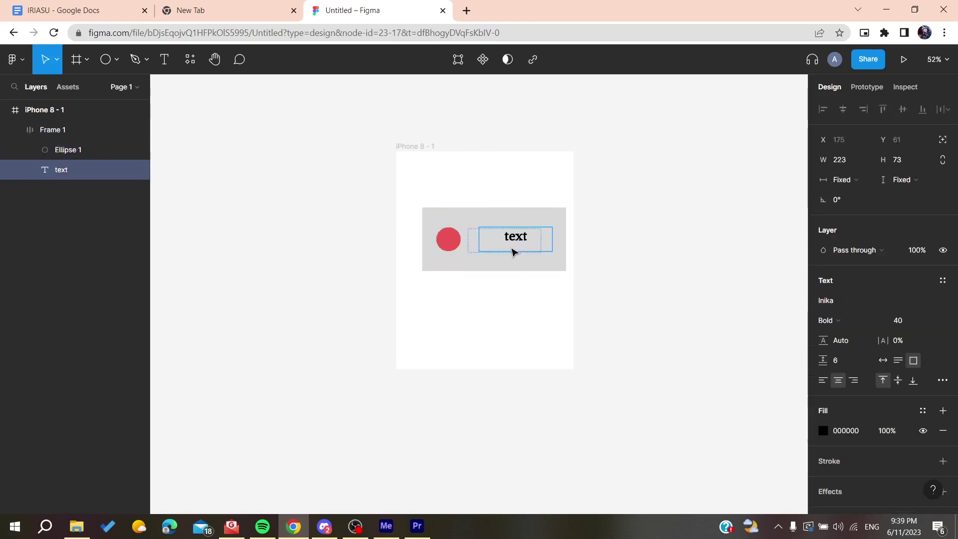
{"action": "left_click_drag", "start_coordinate": [523, 250], "coordinate": [507, 253]}
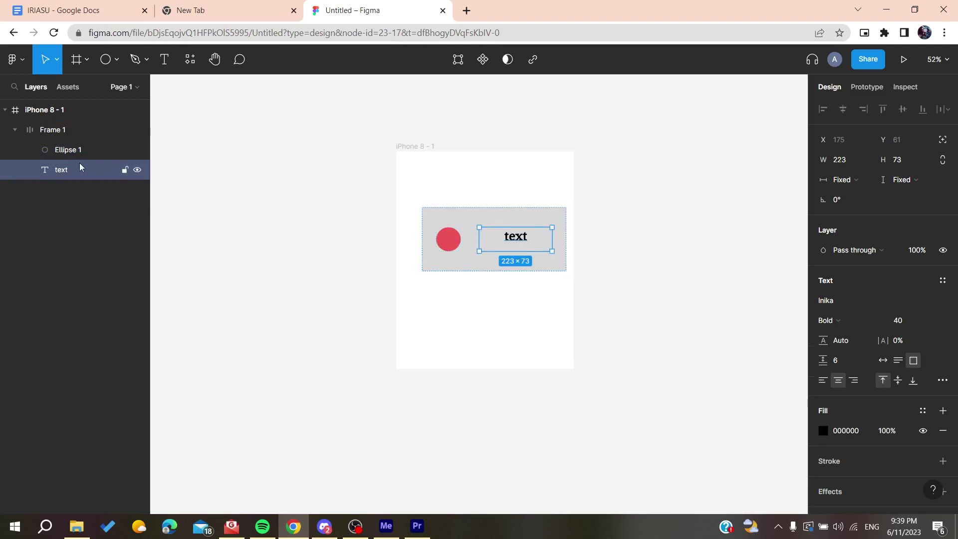
{"action": "left_click_drag", "start_coordinate": [513, 238], "coordinate": [499, 250]}
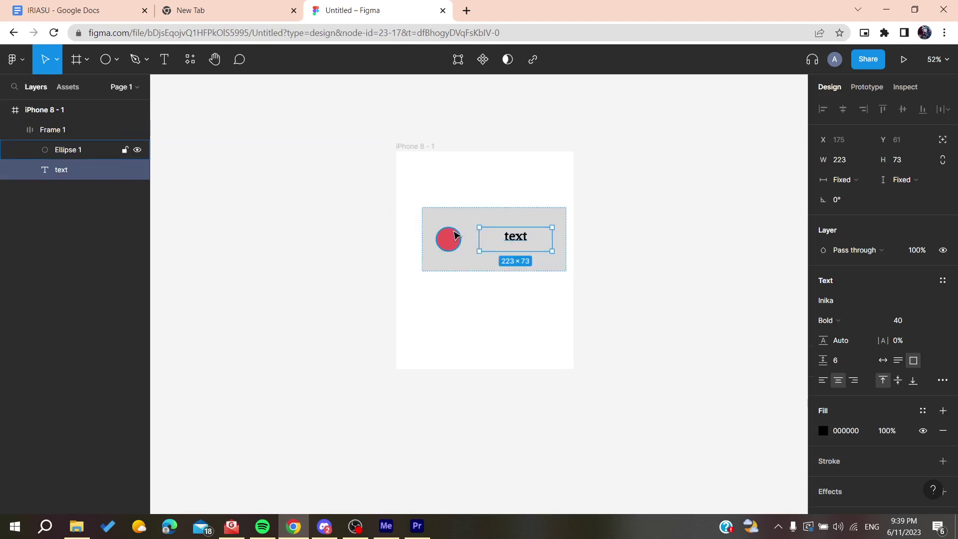
{"action": "left_click", "coordinate": [68, 150]}
{"action": "left_click", "coordinate": [33, 137]}
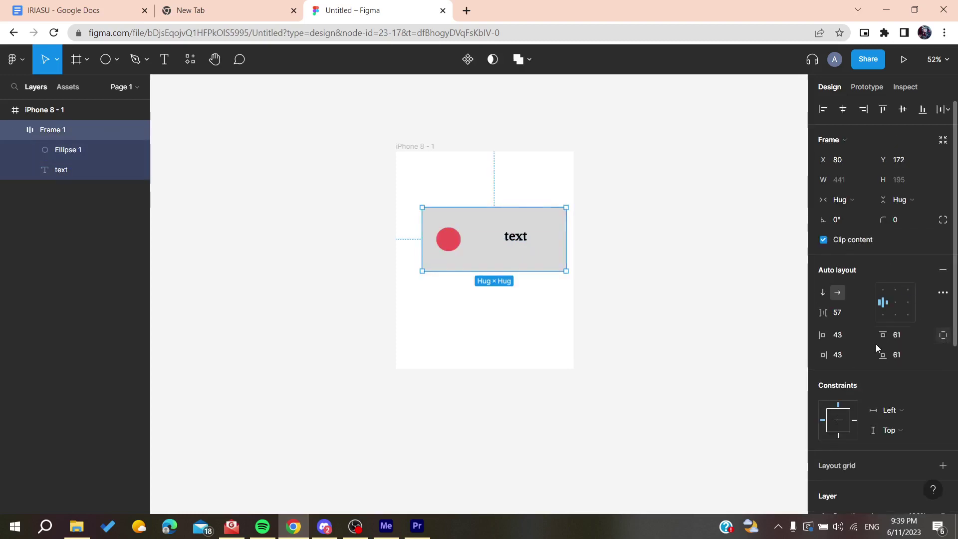
Reduce Frame 1's top padding to 46 and its left padding to 9.
{"action": "left_click_drag", "start_coordinate": [882, 342], "coordinate": [778, 353]}
{"action": "left_click", "coordinate": [851, 340]}
{"action": "left_click_drag", "start_coordinate": [822, 312], "coordinate": [839, 312]}
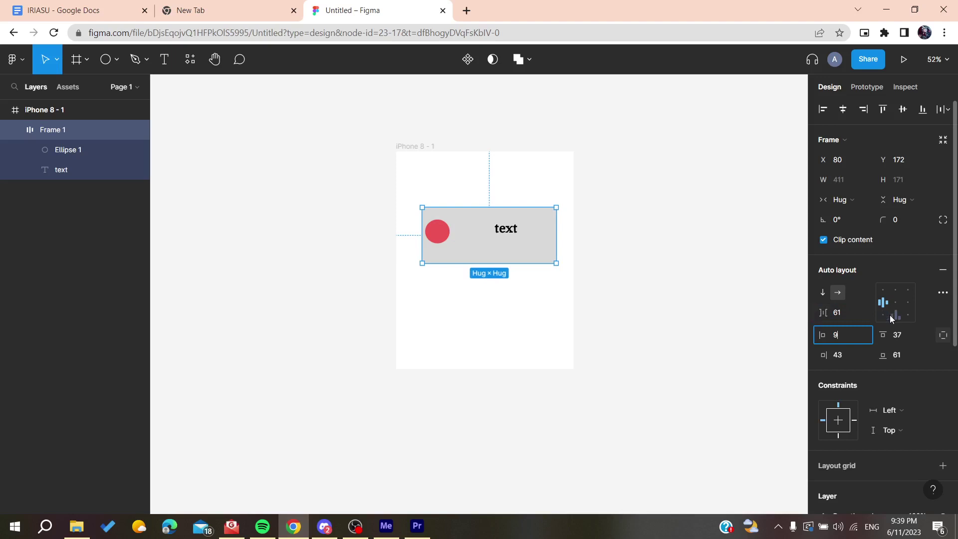
Align the frame's contents right, then deselect and collapse Frame 1's layers.
{"action": "left_click", "coordinate": [892, 315]}
{"action": "left_click", "coordinate": [906, 314]}
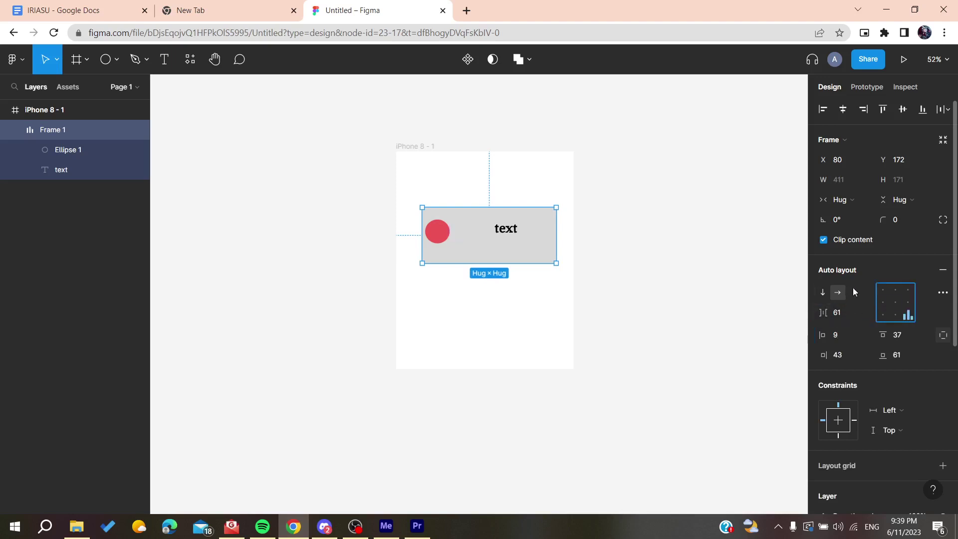
{"action": "left_click", "coordinate": [939, 295]}
{"action": "left_click", "coordinate": [940, 294]}
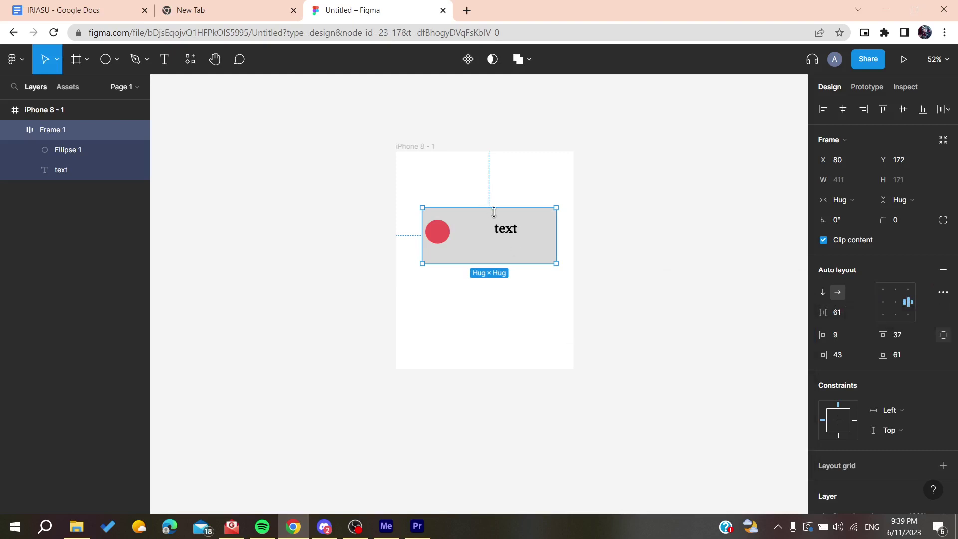
{"action": "left_click", "coordinate": [405, 204]}
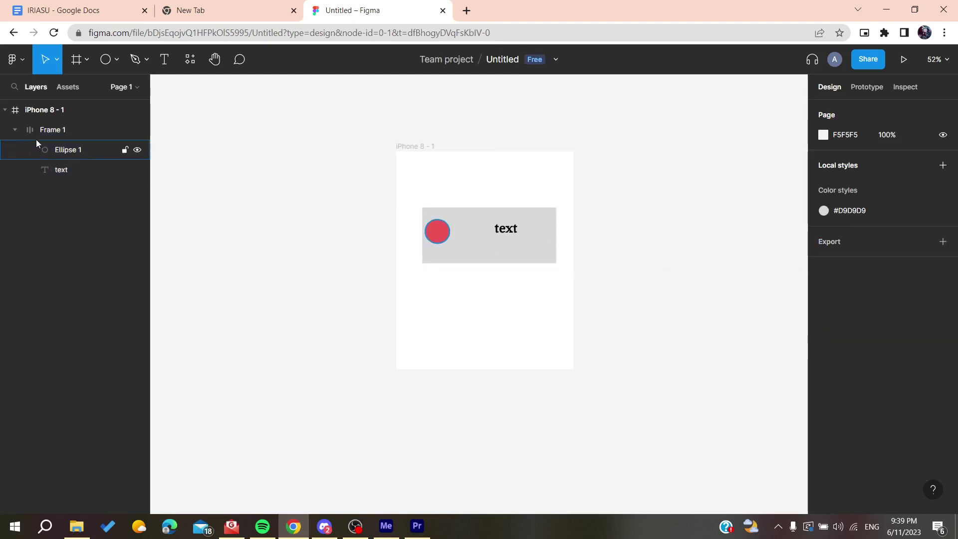
{"action": "left_click", "coordinate": [16, 130]}
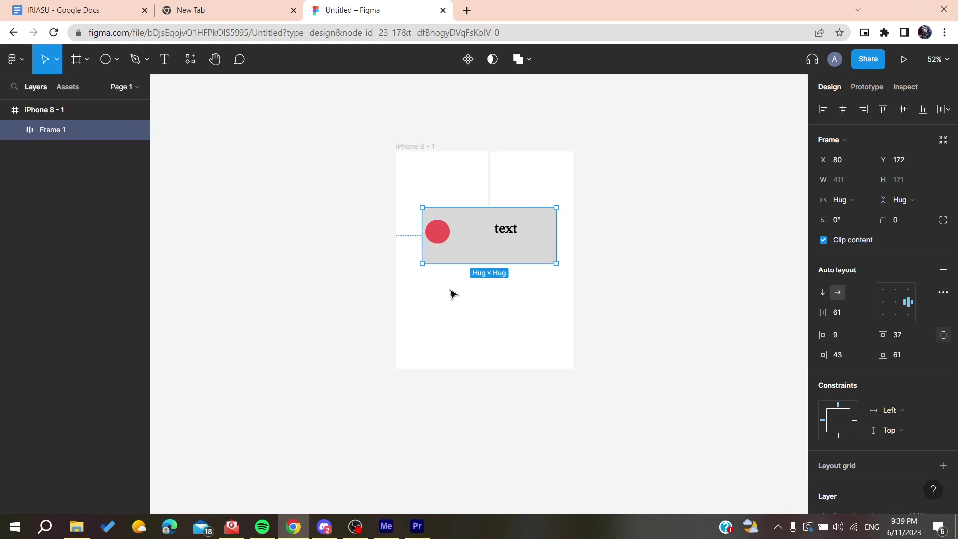
Delete the auto layout frame and draw a new grey rectangle in iPhone 8 - 1.
{"action": "key", "text": "Delete"}
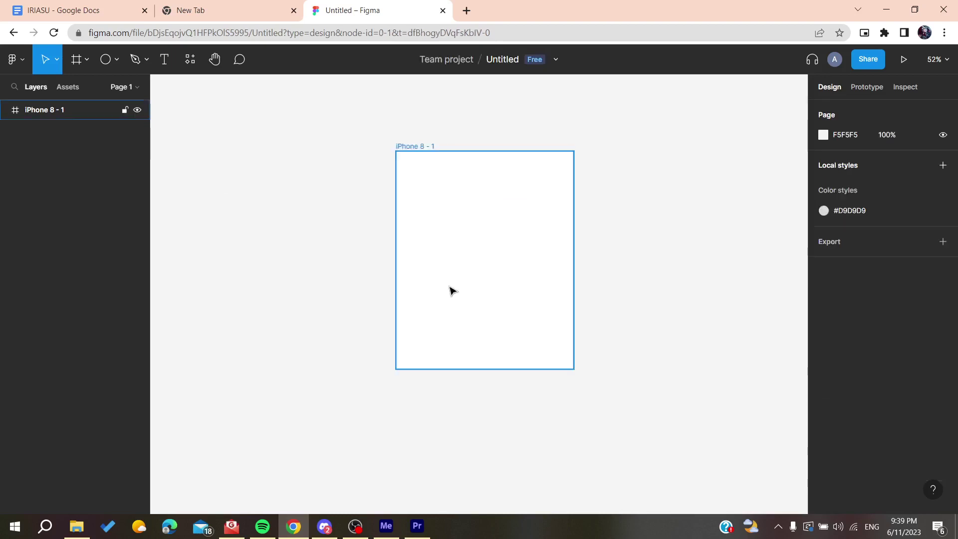
{"action": "left_click", "coordinate": [113, 63]}
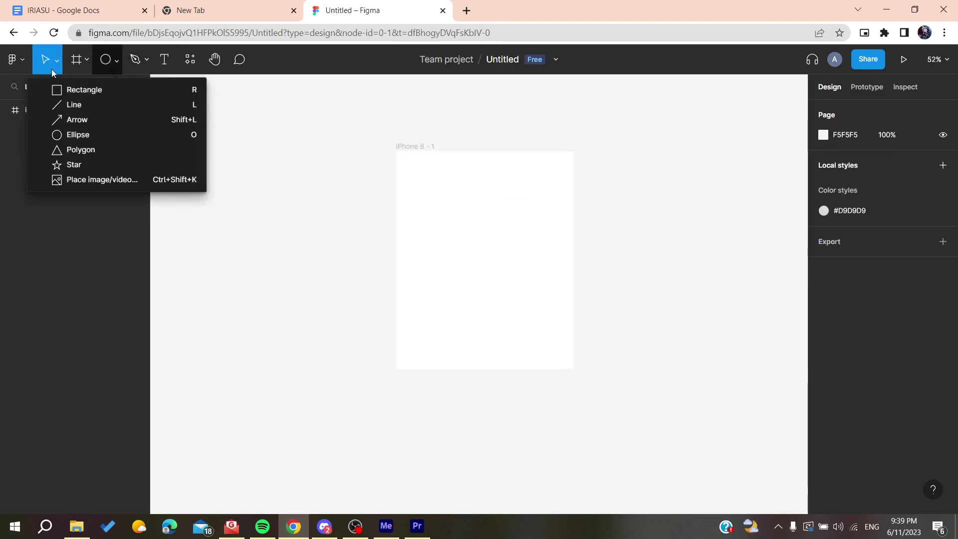
{"action": "left_click", "coordinate": [60, 89]}
{"action": "mouse_move", "coordinate": [428, 217]}
{"action": "left_mouse_down"}
{"action": "mouse_move", "coordinate": [497, 270]}
{"action": "mouse_move", "coordinate": [524, 272]}
{"action": "left_mouse_up"}
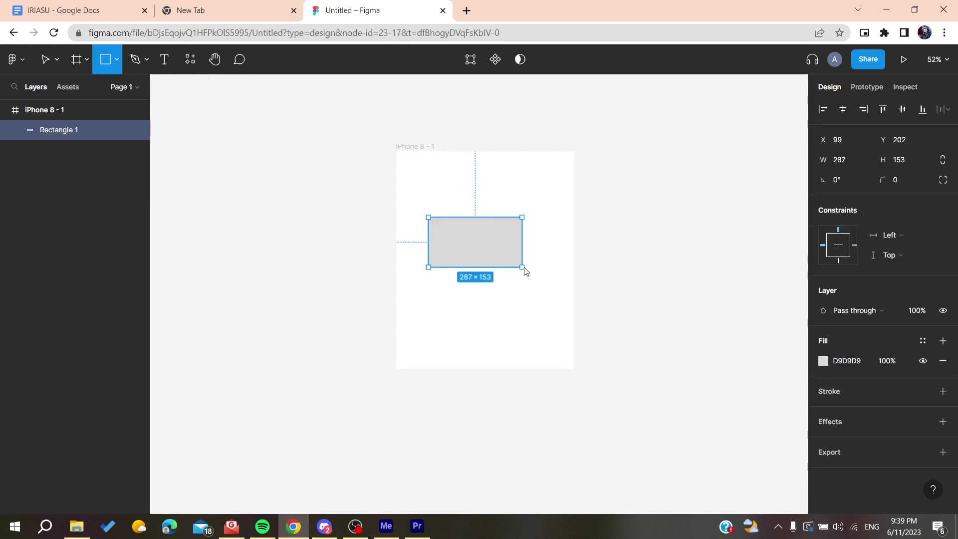
{"action": "left_click", "coordinate": [466, 306]}
Draw an ellipse left of the rectangle and fill it red (E01717).
{"action": "left_click", "coordinate": [107, 59]}
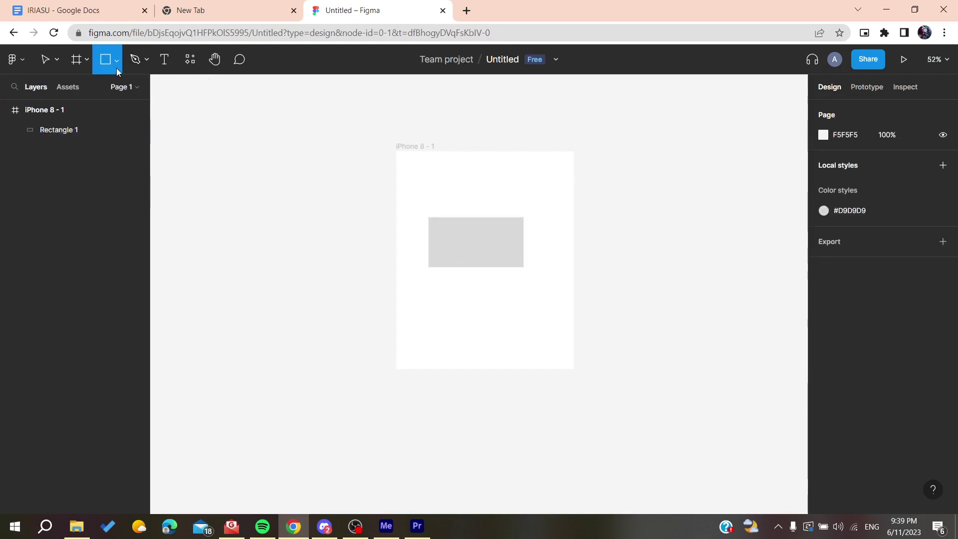
{"action": "left_click", "coordinate": [116, 66]}
{"action": "left_click", "coordinate": [200, 231]}
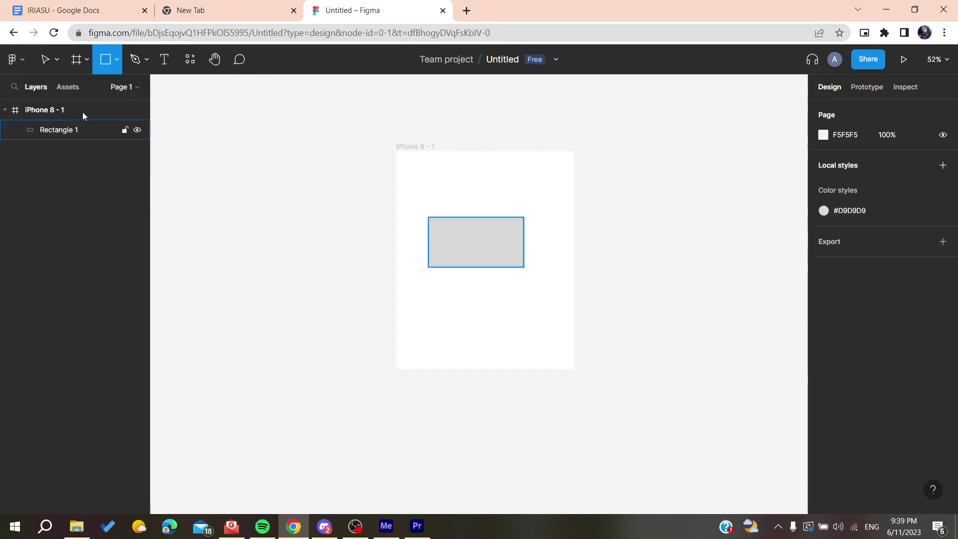
{"action": "left_click", "coordinate": [116, 65]}
{"action": "left_click", "coordinate": [85, 133]}
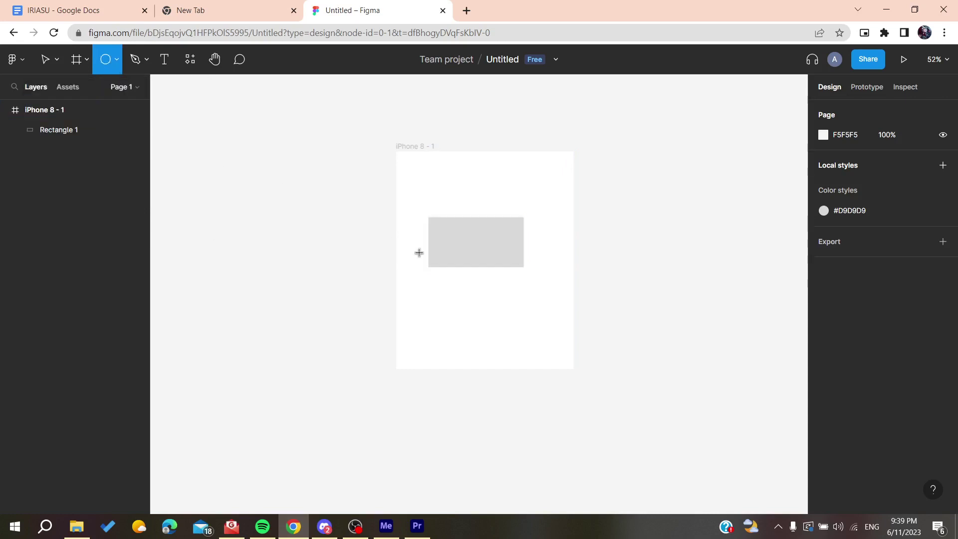
{"action": "left_click_drag", "start_coordinate": [419, 252], "coordinate": [443, 285]}
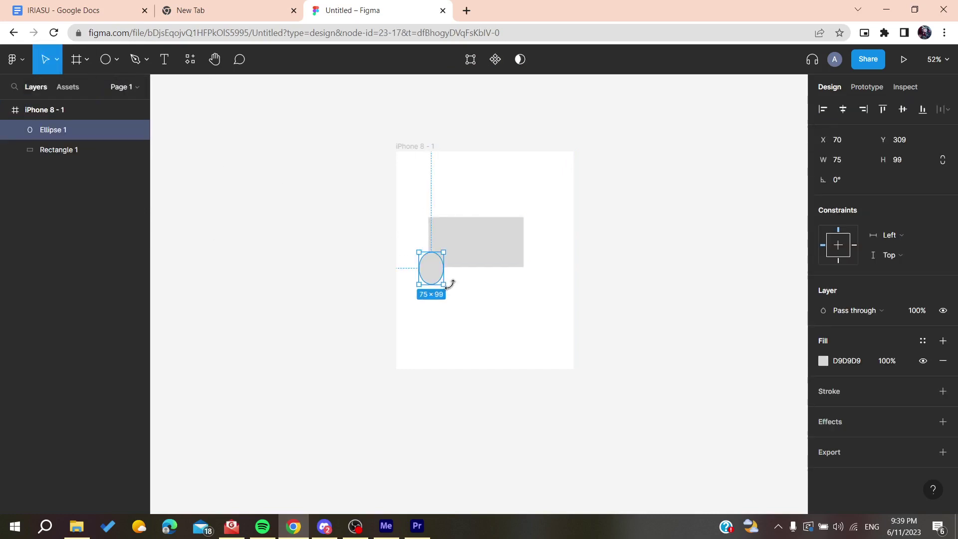
{"action": "left_click", "coordinate": [822, 361]}
{"action": "left_click", "coordinate": [792, 227]}
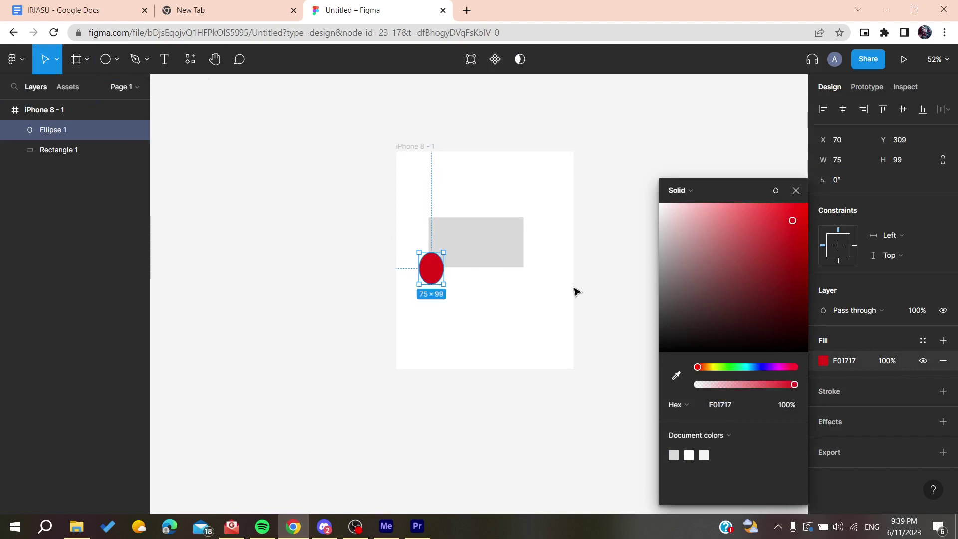
{"action": "left_click", "coordinate": [515, 314]}
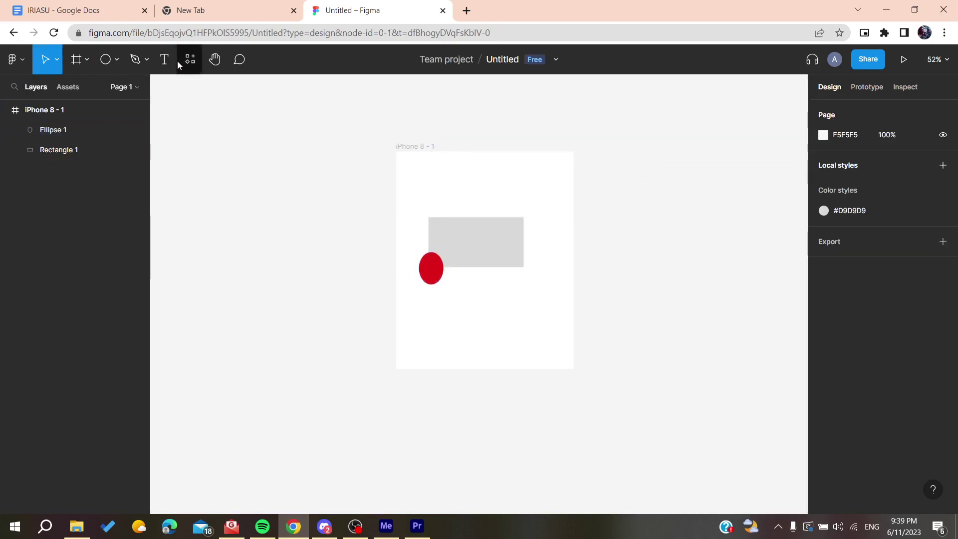
Add the word 'text' on the grey rectangle.
{"action": "left_click", "coordinate": [164, 59]}
{"action": "left_click_drag", "start_coordinate": [470, 242], "coordinate": [496, 252]}
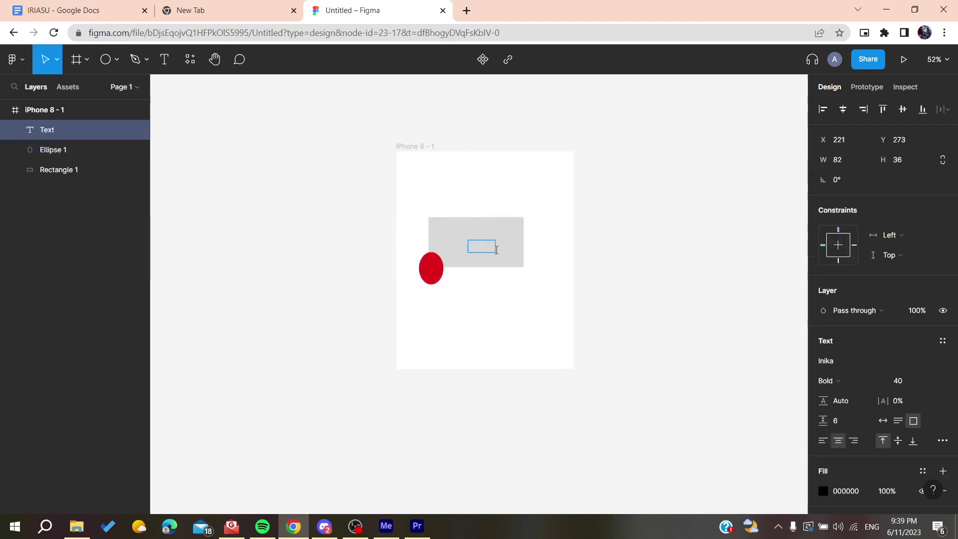
{"action": "type", "text": "text"}
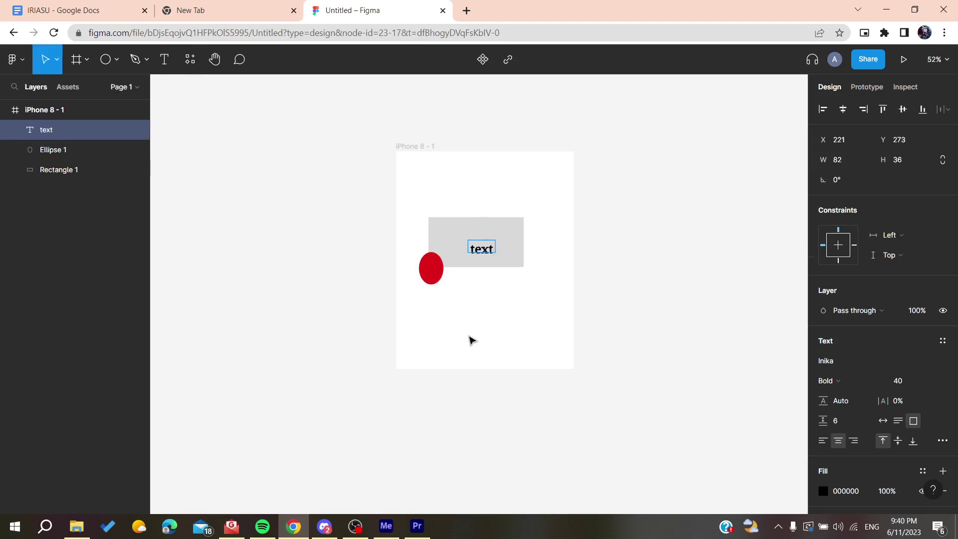
{"action": "key", "text": "Escape"}
Reorder the layers with text above Rectangle 1, and move the red ellipse onto the grey rectangle.
{"action": "left_click_drag", "start_coordinate": [63, 175], "coordinate": [57, 126]}
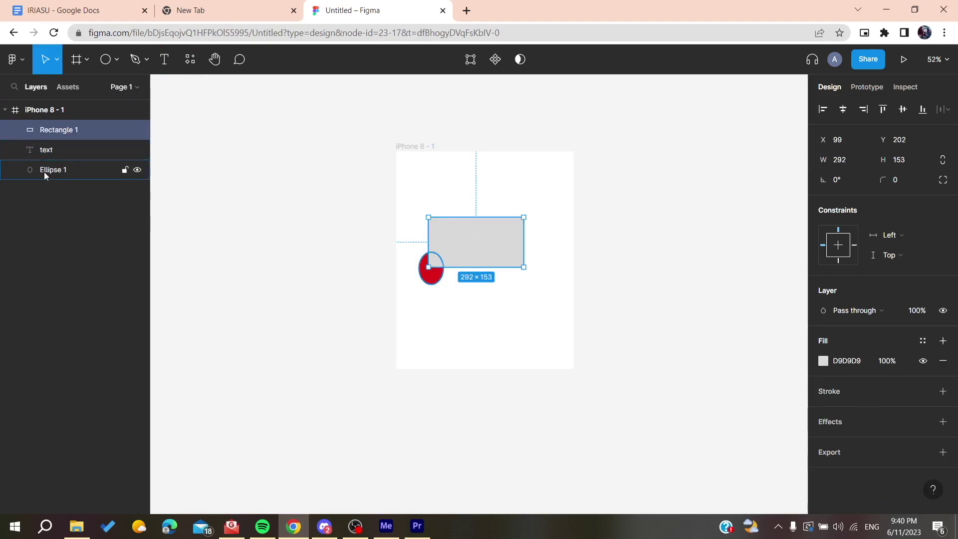
{"action": "left_click", "coordinate": [68, 150]}
{"action": "left_click_drag", "start_coordinate": [68, 150], "coordinate": [67, 126]}
{"action": "left_click", "coordinate": [433, 270]}
{"action": "left_click_drag", "start_coordinate": [432, 270], "coordinate": [447, 242]}
Wrap the text, rectangle and ellipse in an auto layout frame and try alignments, ending centred.
{"action": "left_click_drag", "start_coordinate": [417, 196], "coordinate": [544, 272]}
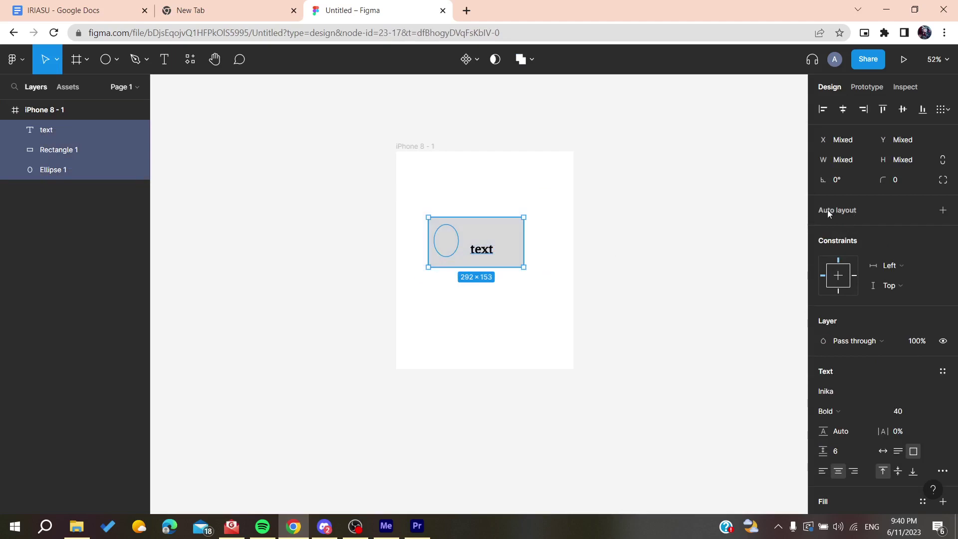
{"action": "key", "text": "shift+a"}
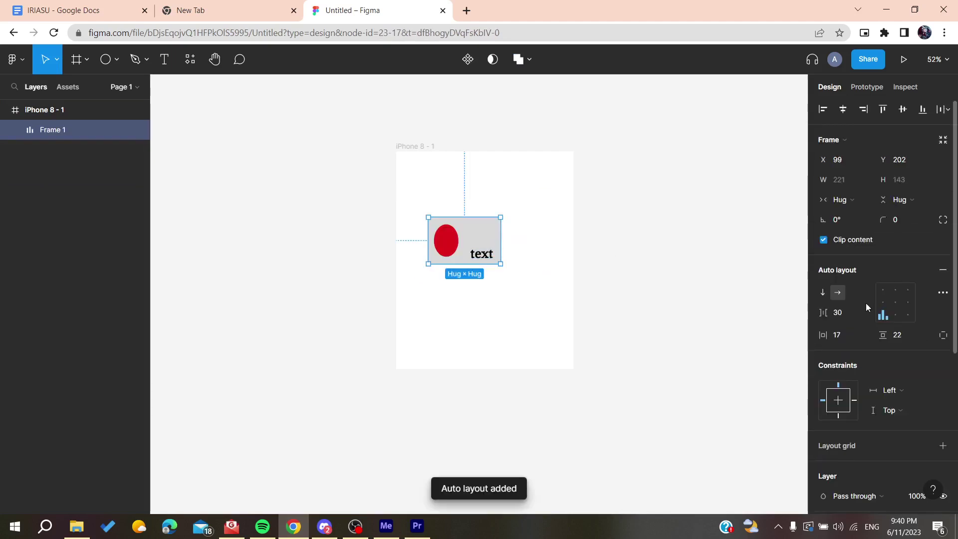
{"action": "left_click", "coordinate": [901, 304]}
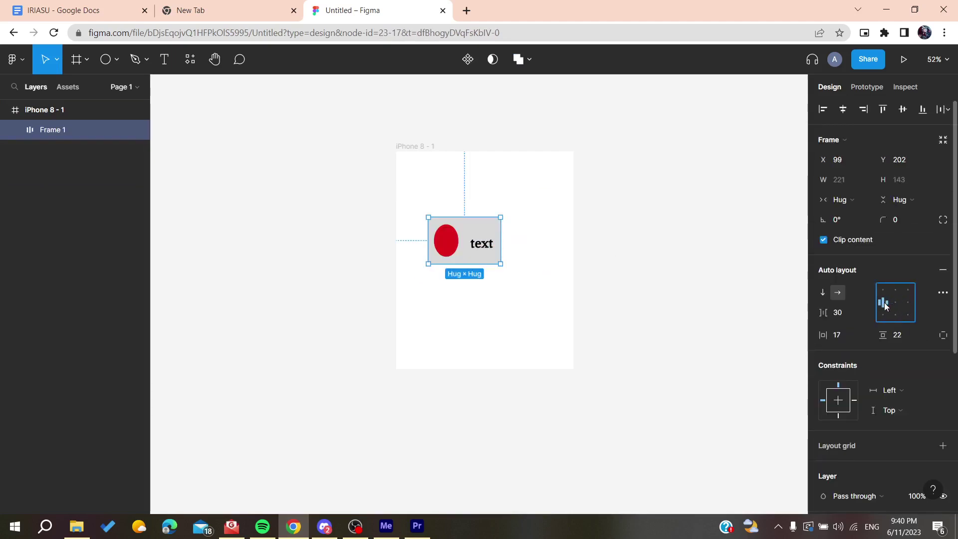
{"action": "left_click", "coordinate": [902, 295]}
{"action": "left_click", "coordinate": [907, 303]}
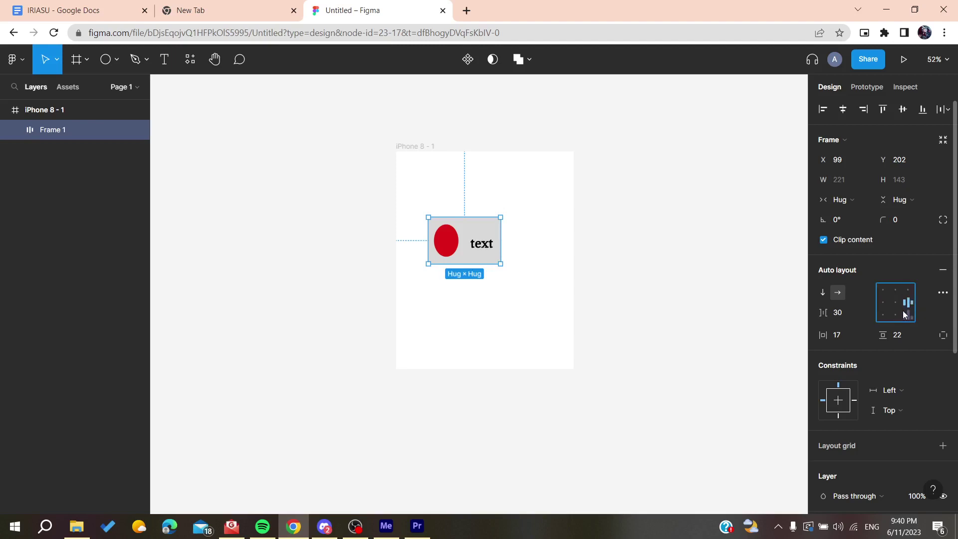
{"action": "left_click", "coordinate": [907, 317]}
{"action": "left_click", "coordinate": [898, 303]}
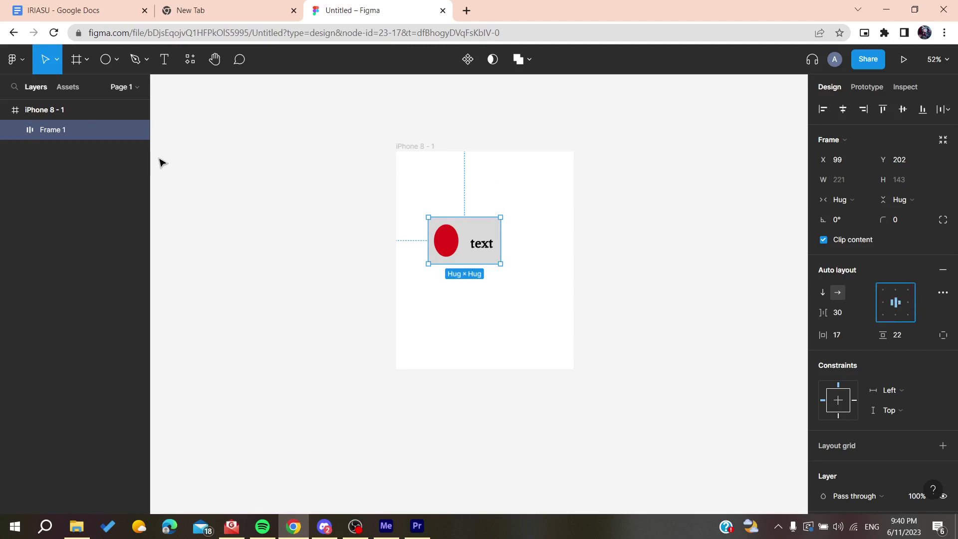
Toggle Frame 1 between vertical and horizontal direction, then align contents bottom left and bottom right.
{"action": "left_click", "coordinate": [14, 130]}
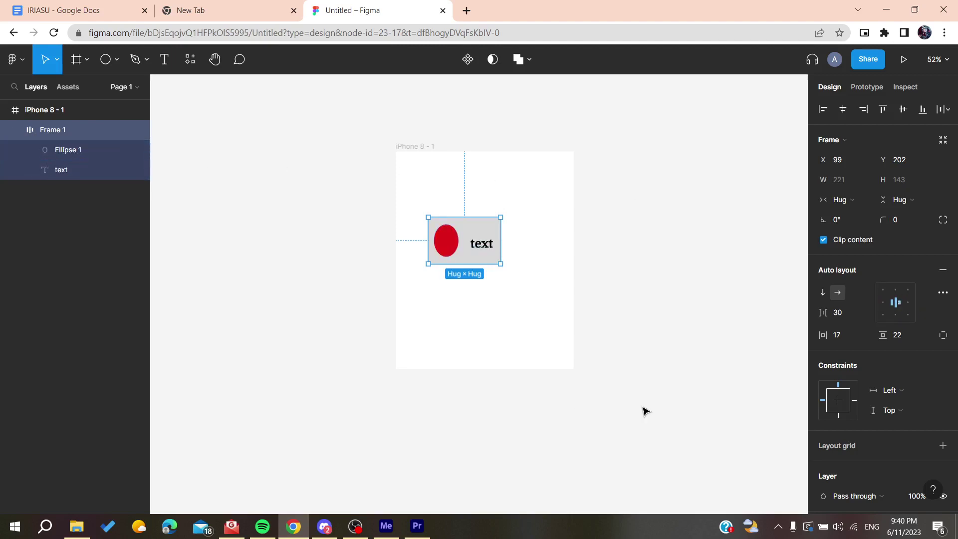
{"action": "left_click", "coordinate": [826, 295]}
{"action": "left_click", "coordinate": [837, 293]}
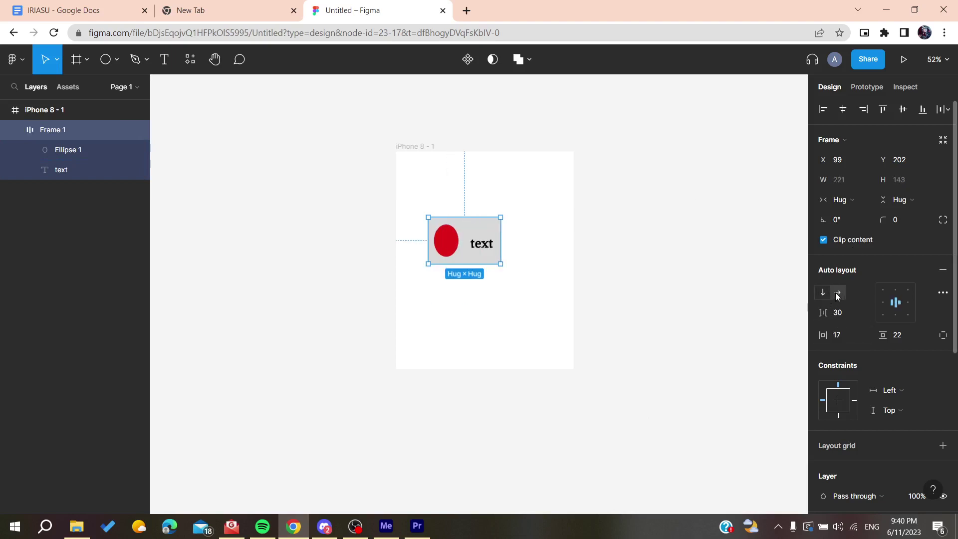
{"action": "left_click", "coordinate": [887, 313]}
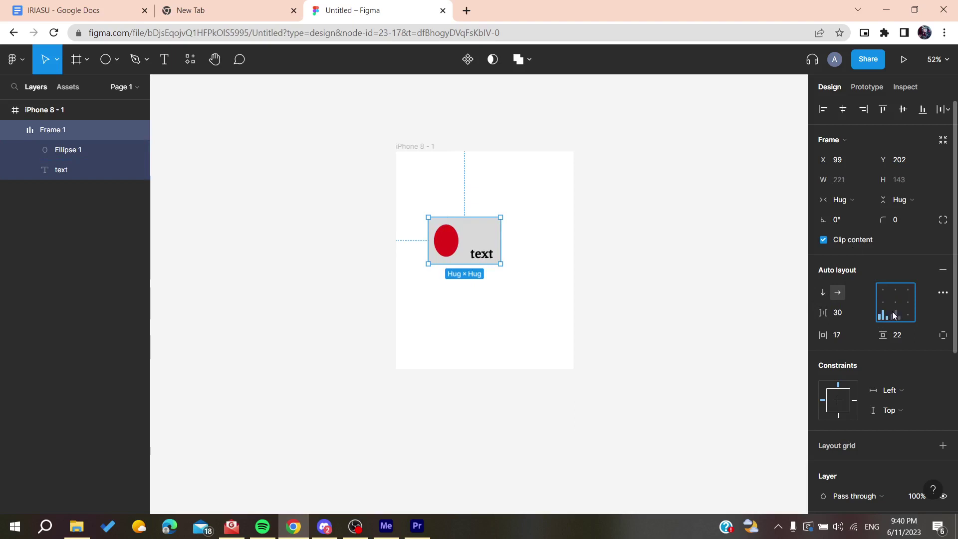
{"action": "left_click", "coordinate": [908, 309]}
Delete Frame 1 so iPhone 8 - 1 is empty.
{"action": "left_click", "coordinate": [717, 362]}
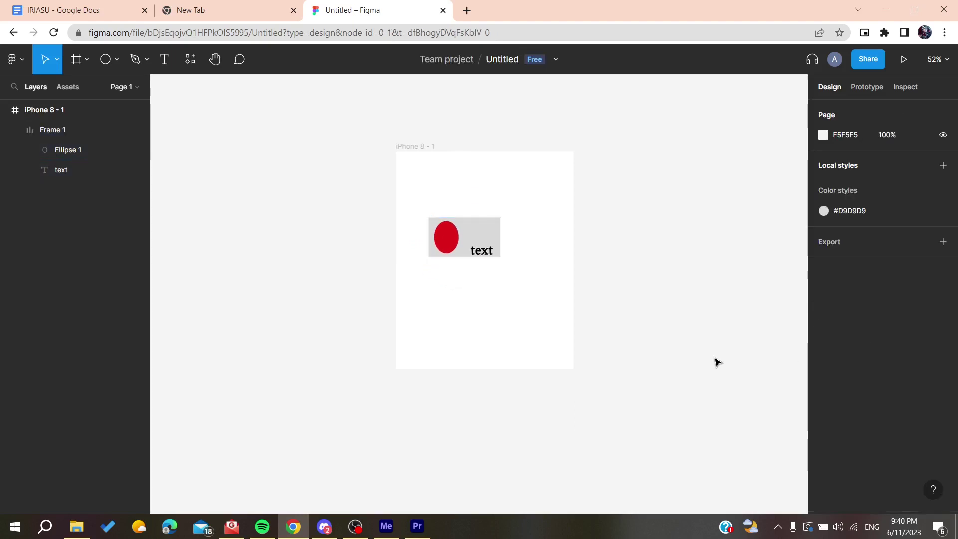
{"action": "left_click_drag", "start_coordinate": [559, 306], "coordinate": [400, 218]}
{"action": "key", "text": "Delete"}
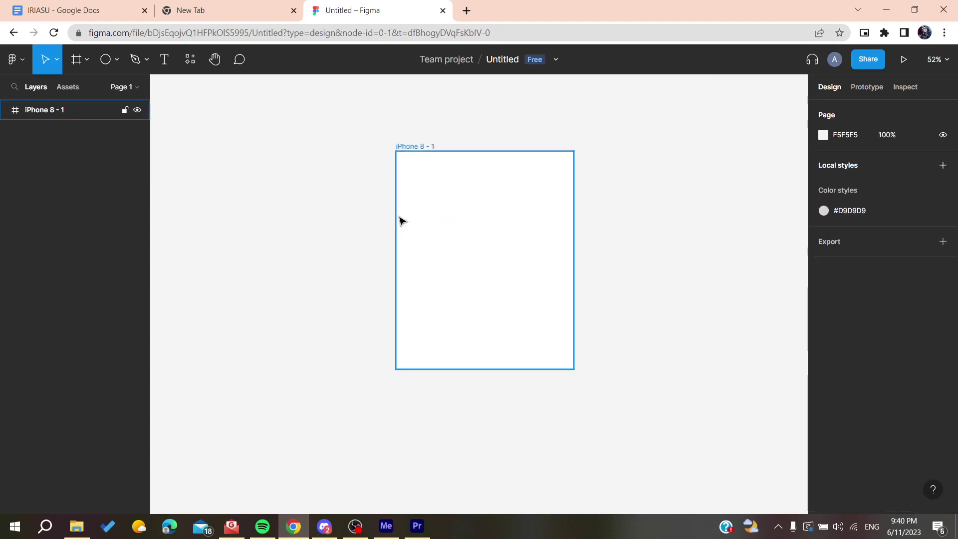